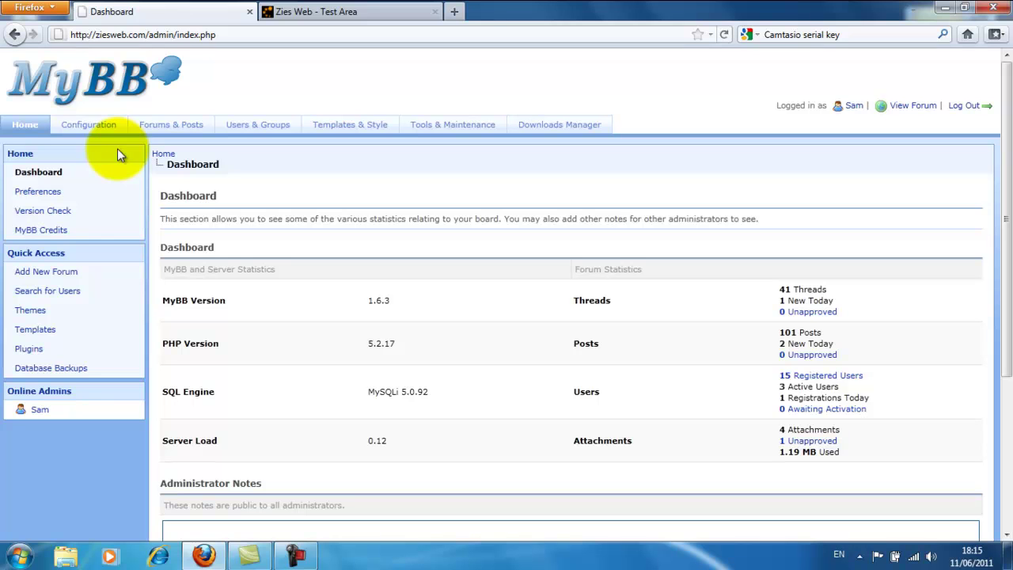
- Open the Moderator Tools page in the board configuration
{"action": "left_click", "coordinate": [57, 157]}
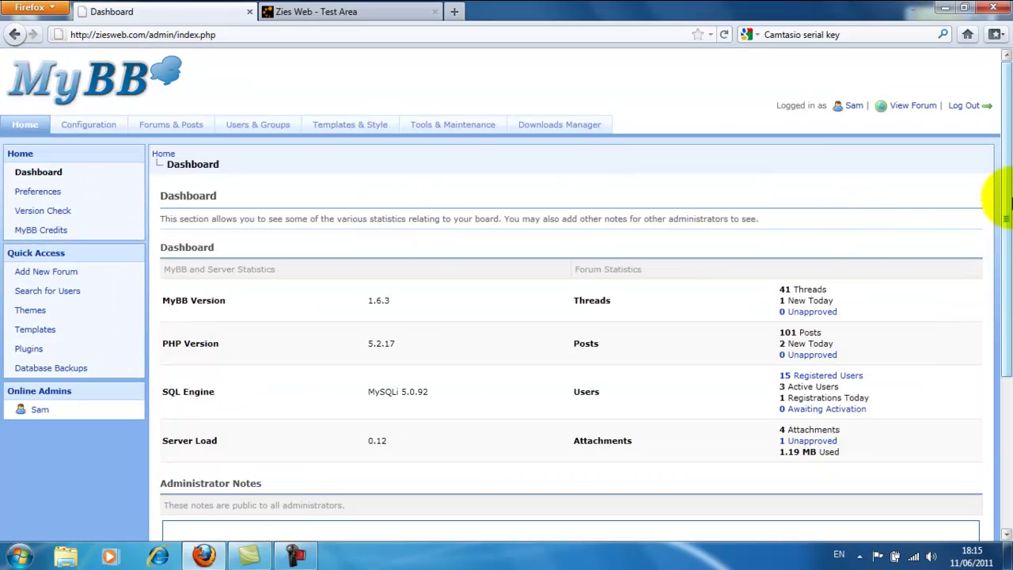
{"action": "left_click_drag", "start_coordinate": [1005, 194], "coordinate": [979, 170]}
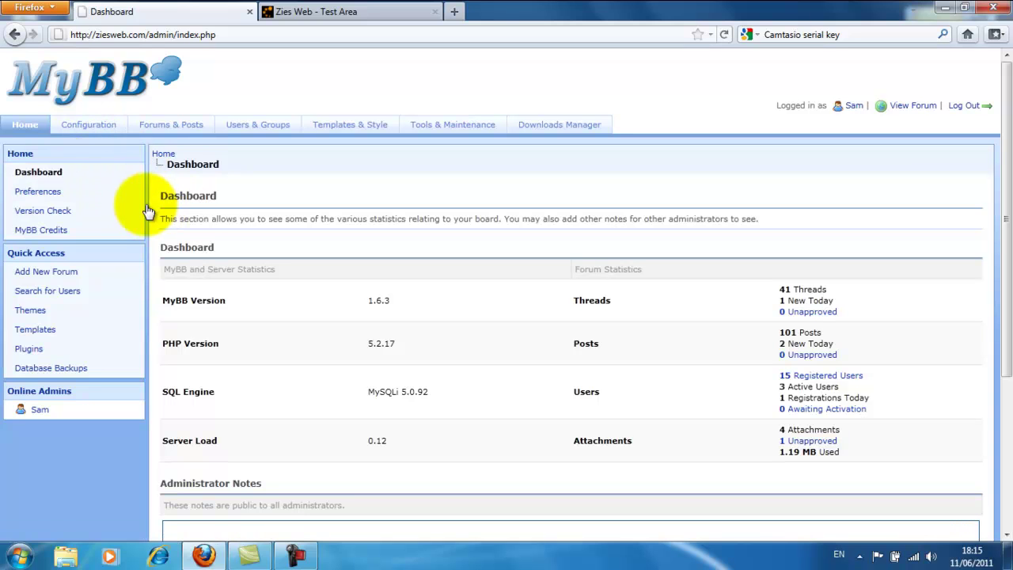
{"action": "left_click", "coordinate": [99, 136]}
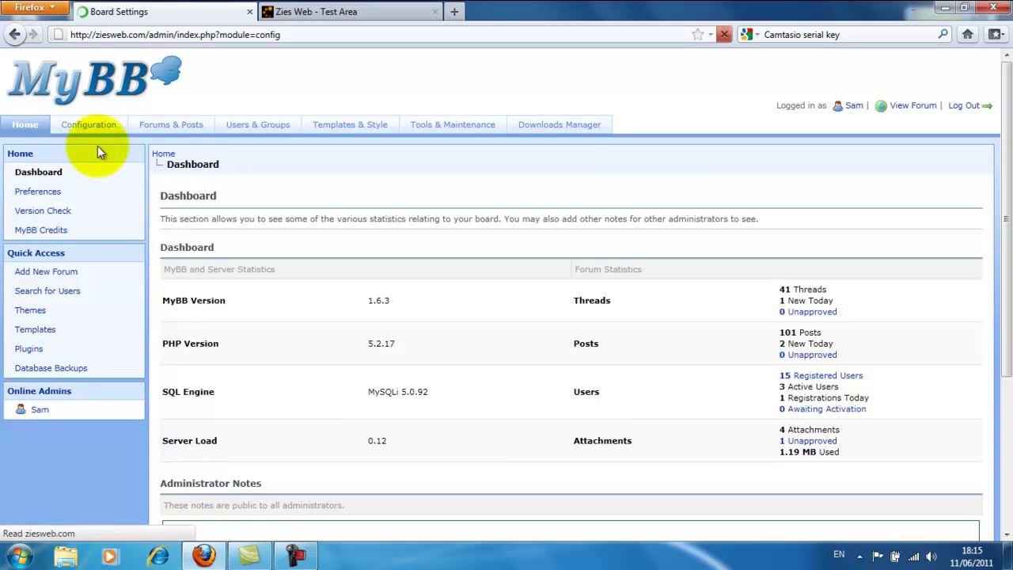
{"action": "scroll", "coordinate": [79, 247], "scroll_direction": "down", "scroll_amount": 2}
{"action": "scroll", "coordinate": [79, 248], "scroll_direction": "down", "scroll_amount": 2}
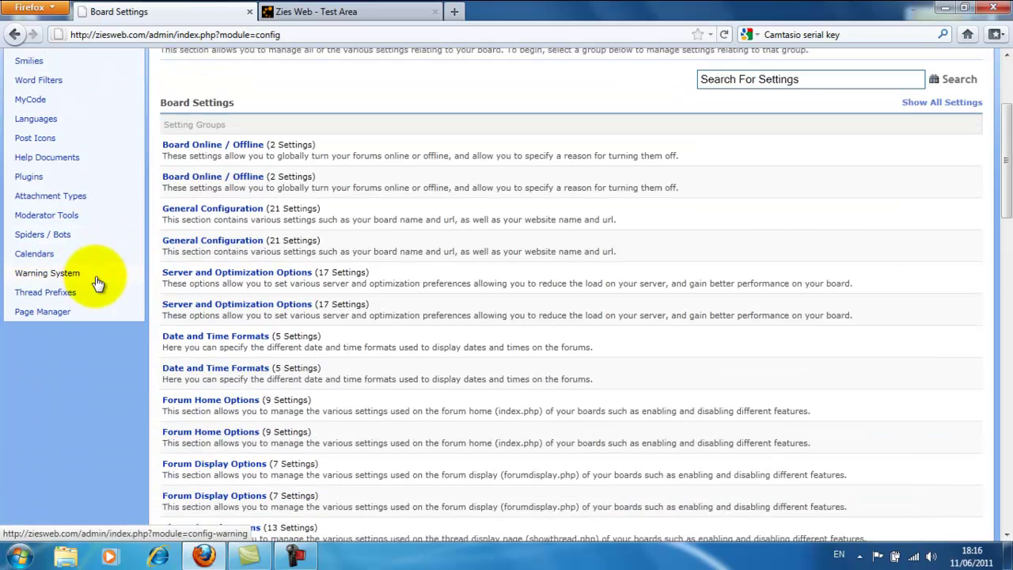
{"action": "left_click", "coordinate": [70, 216]}
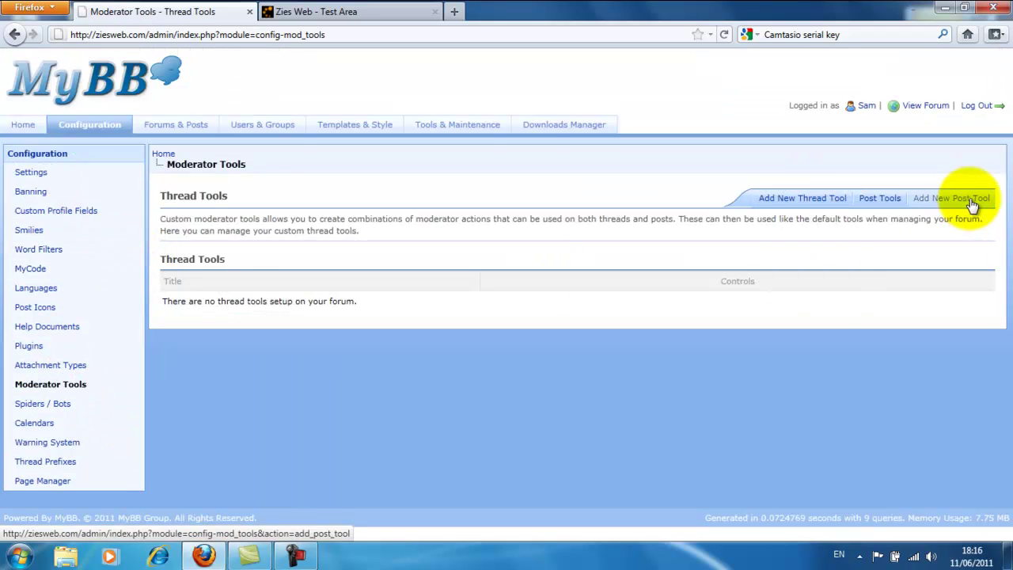
{"action": "left_click_drag", "start_coordinate": [235, 256], "coordinate": [161, 259]}
{"action": "left_click", "coordinate": [467, 264]}
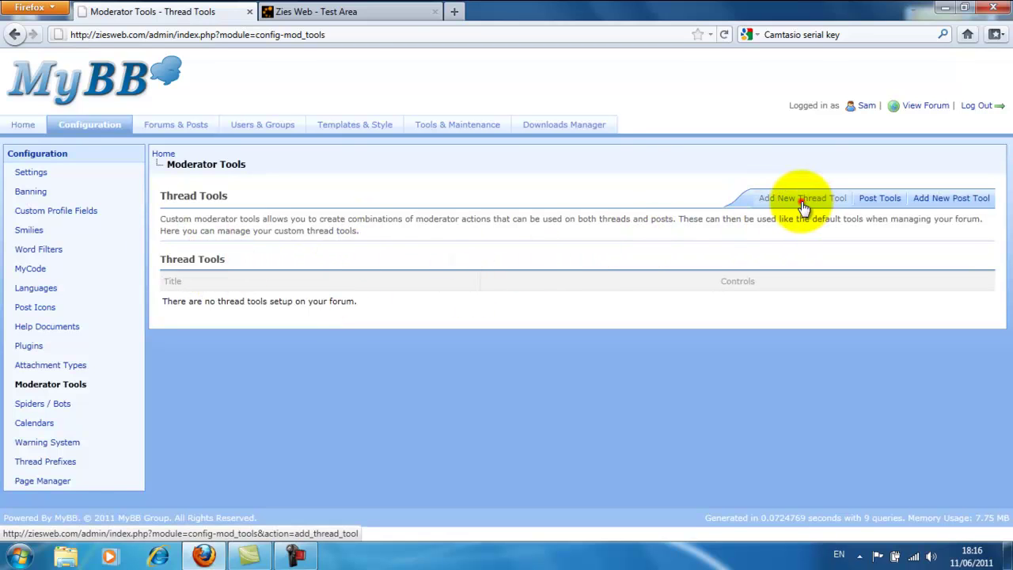
- Start a new thread tool and name it "Junk Thread"
{"action": "left_click", "coordinate": [806, 204]}
{"action": "scroll", "coordinate": [248, 240], "scroll_direction": "down", "scroll_amount": 2}
{"action": "left_click", "coordinate": [243, 205]}
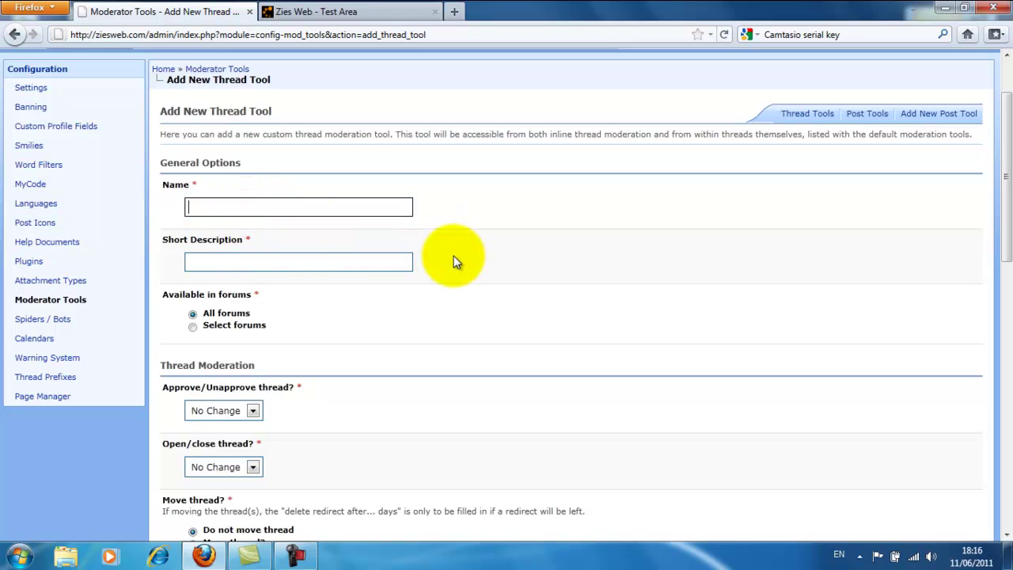
{"action": "type", "text": "Junk Thread"}
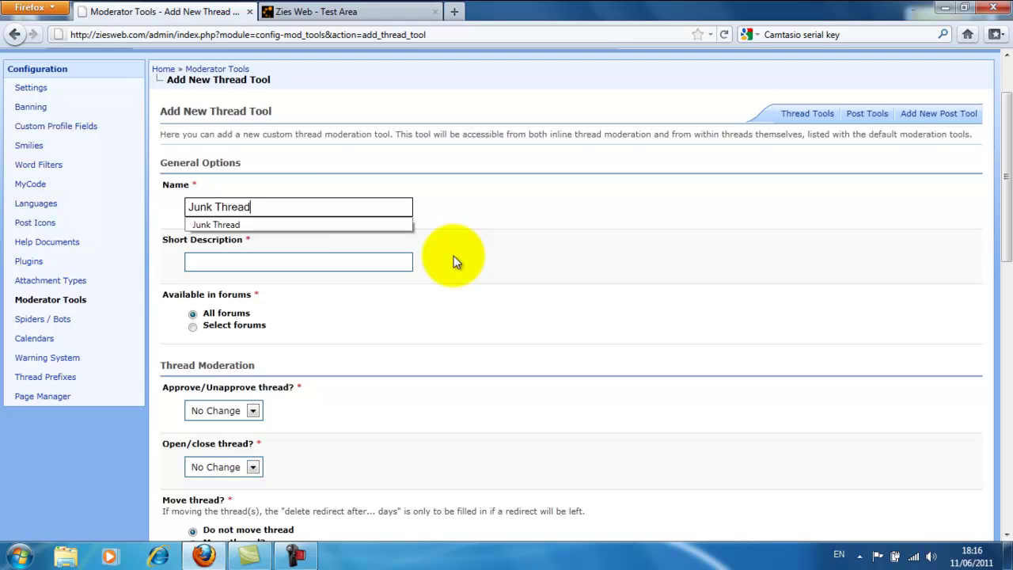
{"action": "left_click", "coordinate": [455, 255]}
- Enter the tool's short description as "A tool to automatically junk a thread."
{"action": "left_click", "coordinate": [322, 264]}
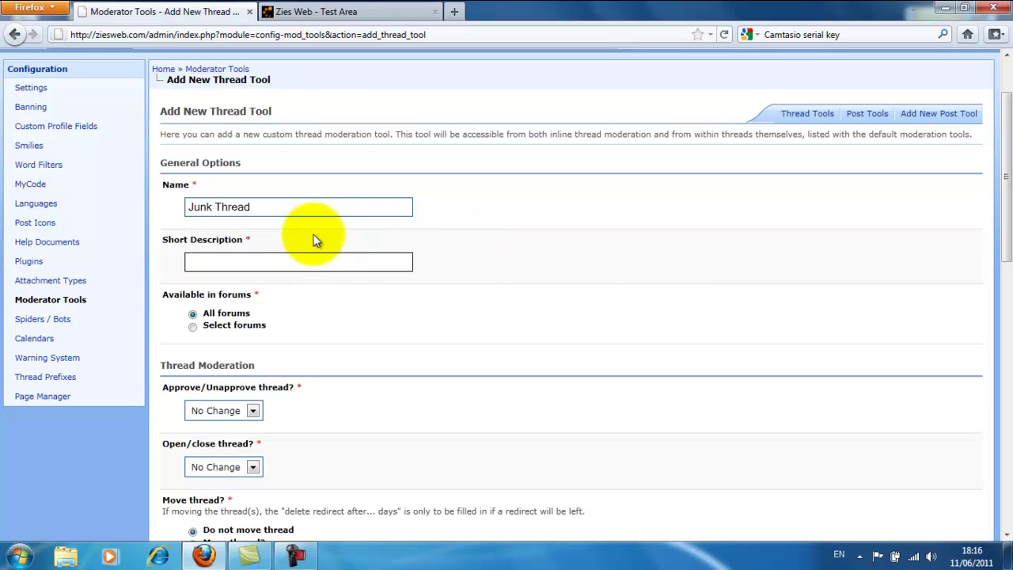
{"action": "left_click", "coordinate": [267, 259]}
{"action": "left_click", "coordinate": [301, 262]}
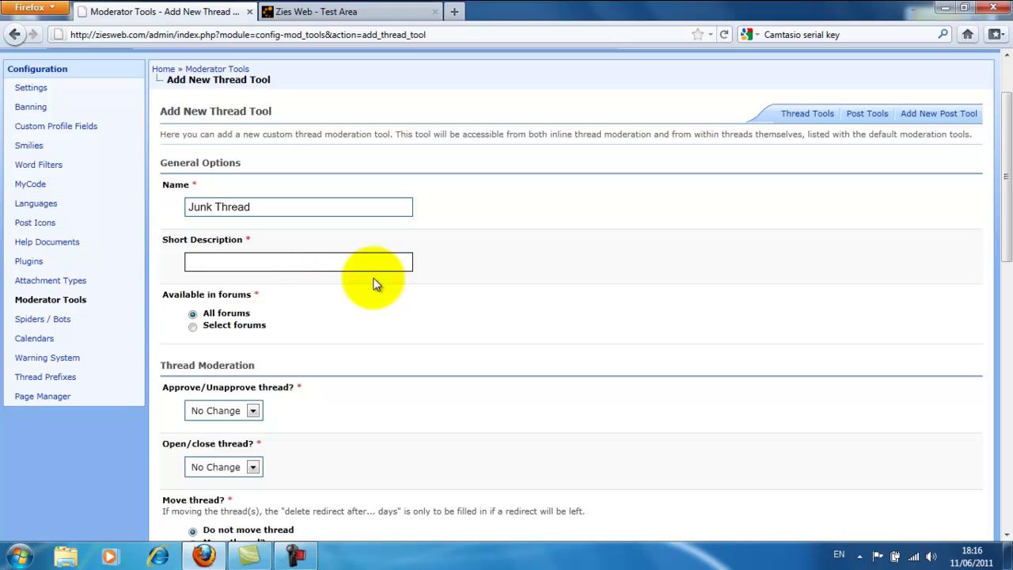
{"action": "type", "text": "A tool t"}
{"action": "key", "text": "Down"}
{"action": "key", "text": "Return"}
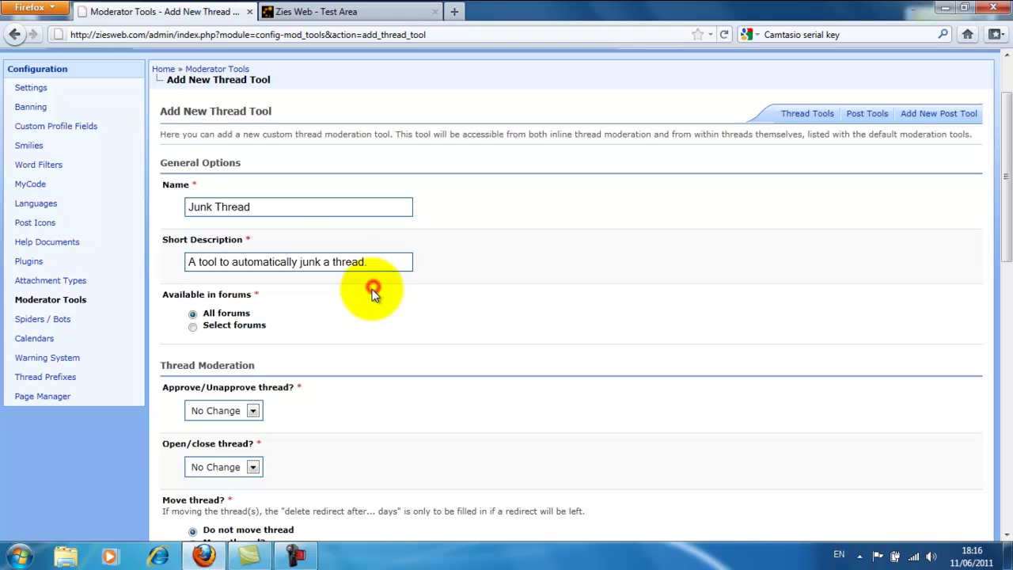
- Try restricting the tool to selected forums, picking News & Feedback and Site, and return its availability to all forums
{"action": "scroll", "coordinate": [362, 294], "scroll_direction": "down", "scroll_amount": 4}
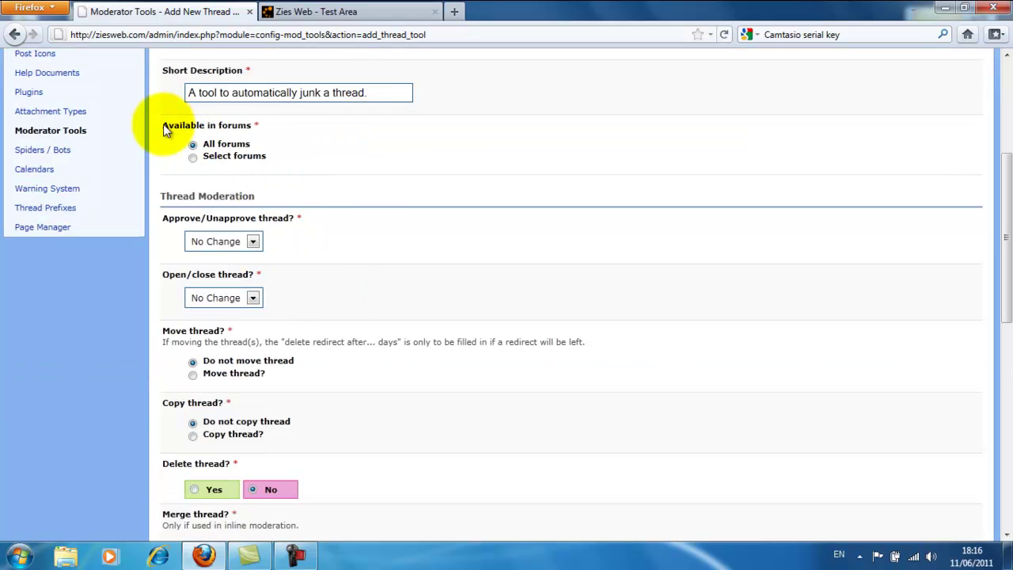
{"action": "left_click", "coordinate": [192, 157]}
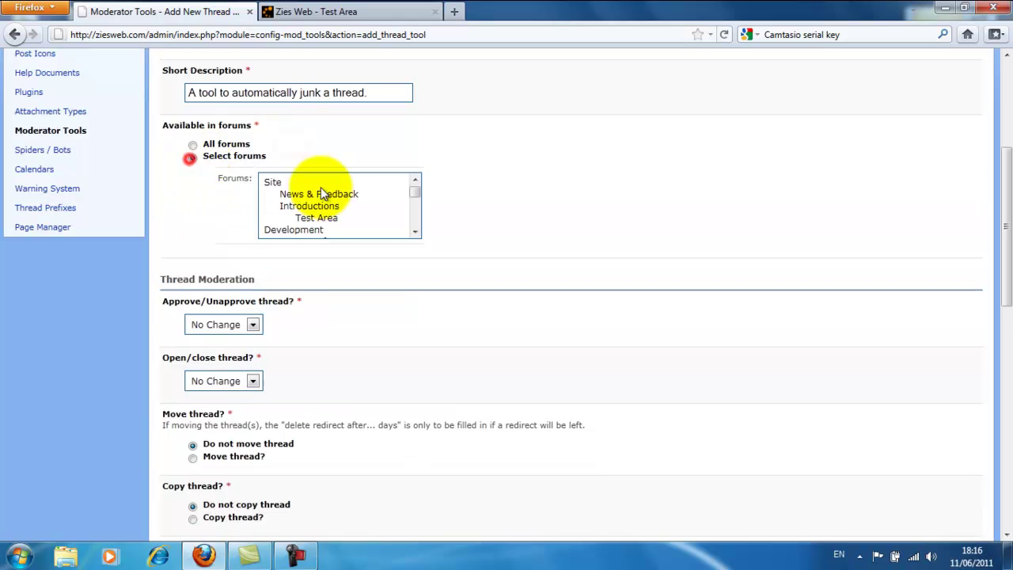
{"action": "left_click", "coordinate": [322, 194]}
{"action": "mouse_move", "coordinate": [415, 194]}
{"action": "left_mouse_down"}
{"action": "mouse_move", "coordinate": [415, 239]}
{"action": "mouse_move", "coordinate": [415, 194]}
{"action": "left_mouse_up"}
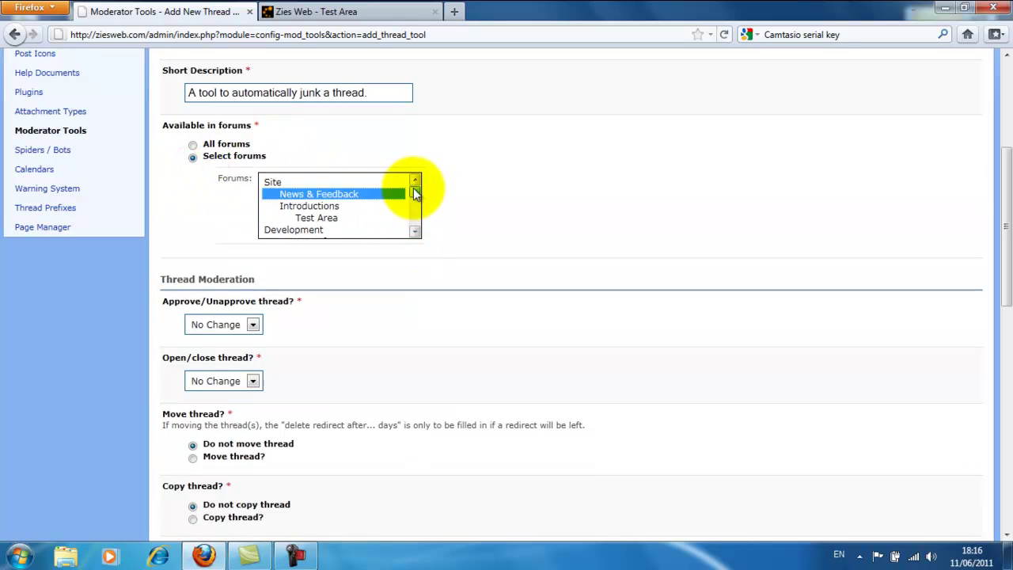
{"action": "left_click", "coordinate": [272, 182]}
{"action": "left_click", "coordinate": [201, 141]}
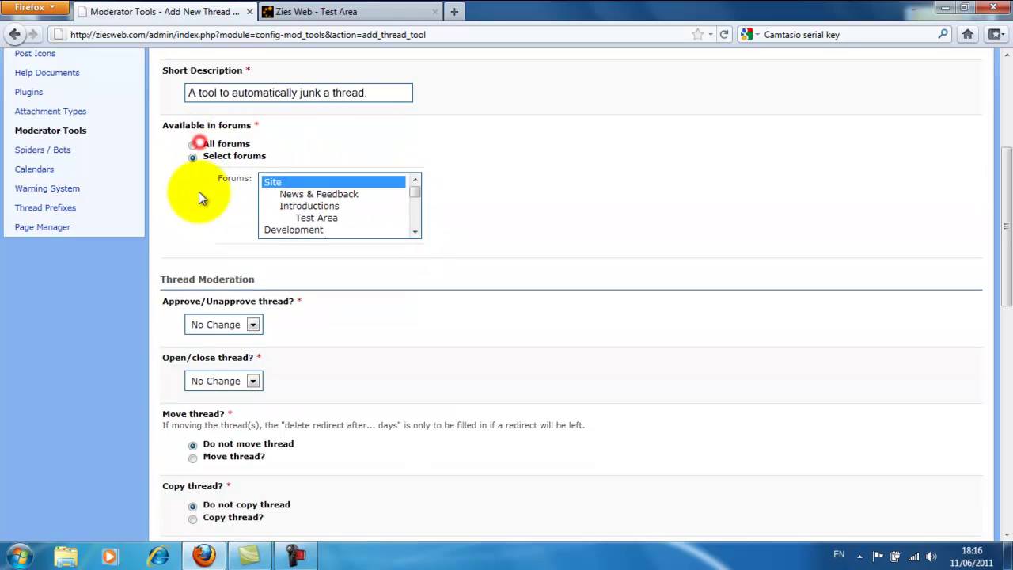
{"action": "left_click", "coordinate": [198, 143]}
{"action": "left_click", "coordinate": [230, 170]}
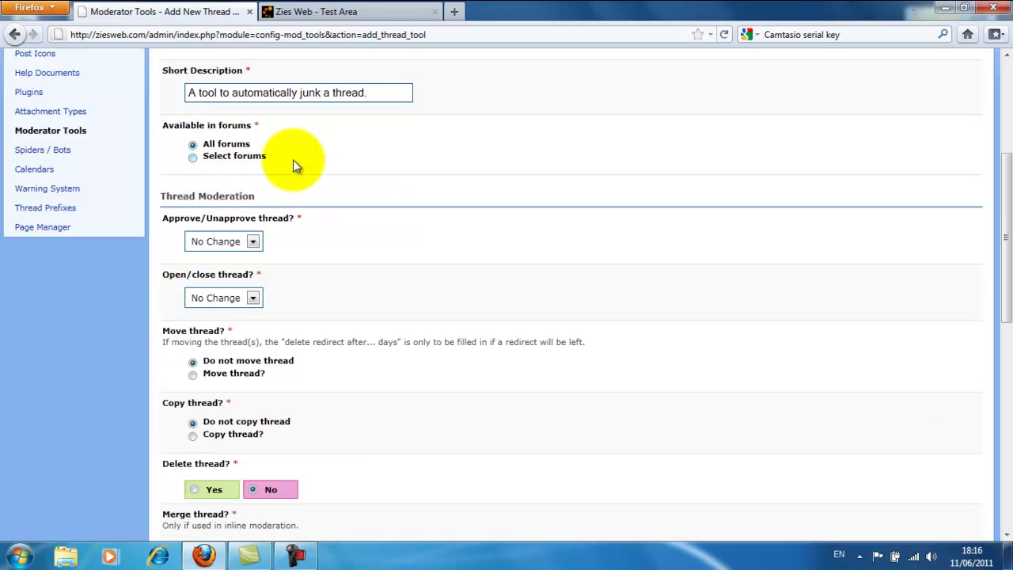
{"action": "scroll", "coordinate": [294, 162], "scroll_direction": "down", "scroll_amount": 4}
{"action": "scroll", "coordinate": [230, 50], "scroll_direction": "up", "scroll_amount": 2}
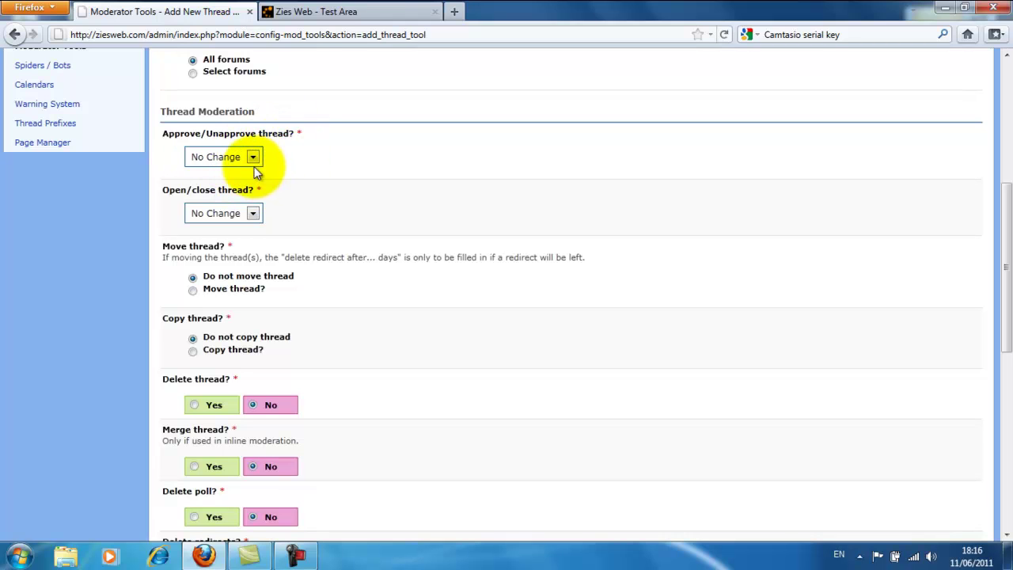
{"action": "left_click", "coordinate": [230, 219]}
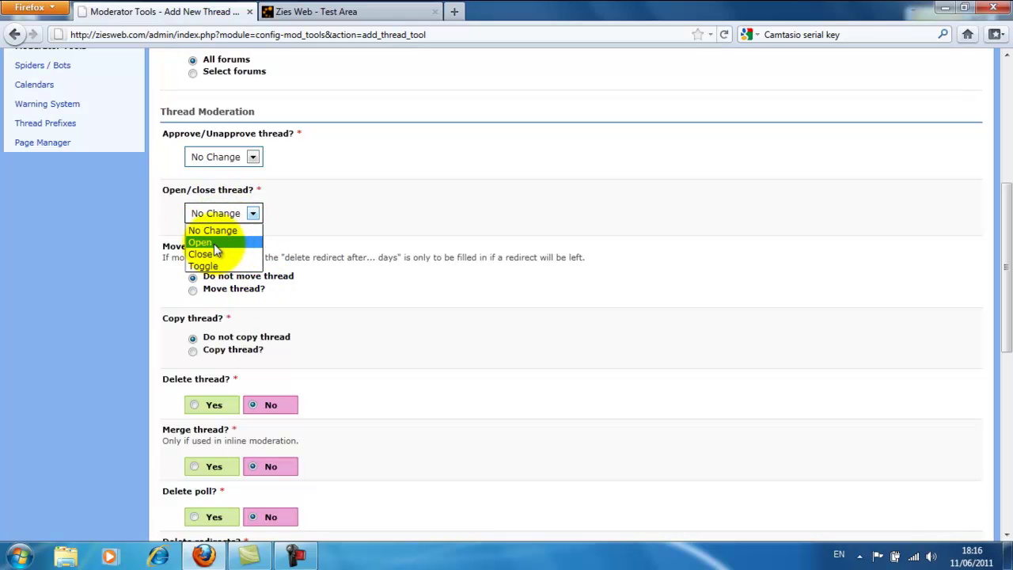
{"action": "left_click", "coordinate": [246, 164]}
{"action": "left_click", "coordinate": [298, 171]}
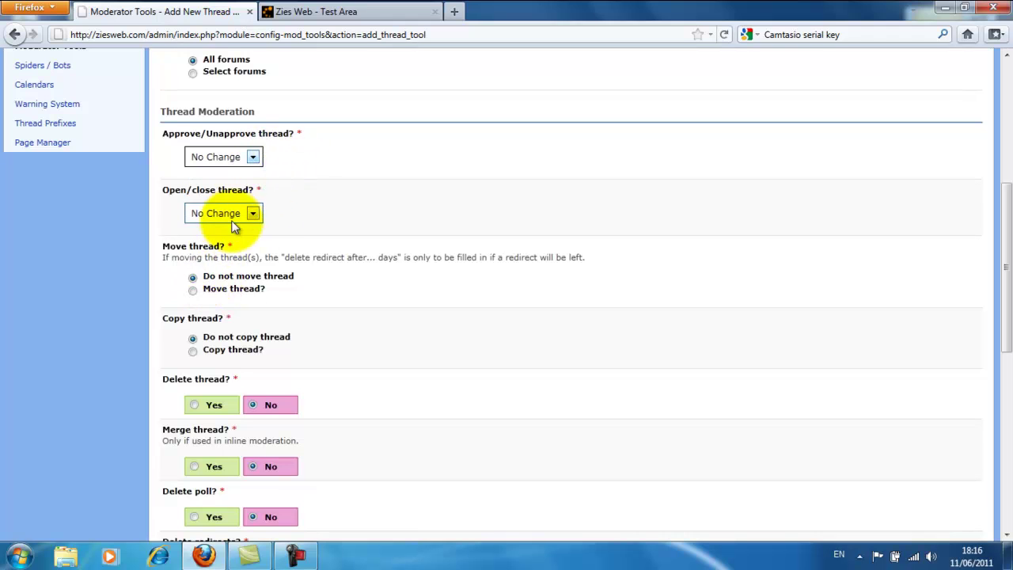
- Set the tool to move threads to the Junk forum and not copy them
{"action": "left_click", "coordinate": [194, 290]}
{"action": "left_click", "coordinate": [358, 316]}
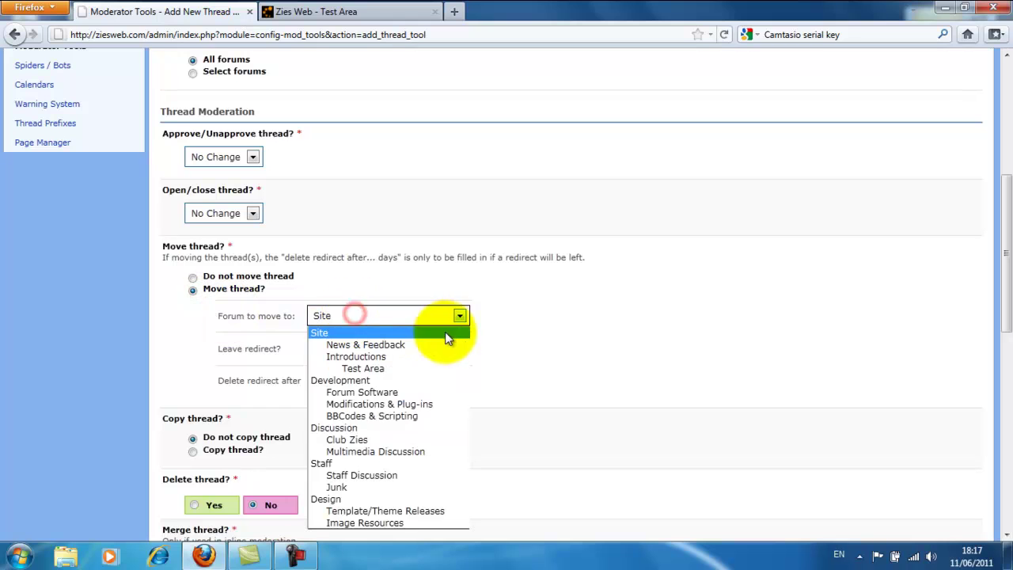
{"action": "left_click", "coordinate": [343, 488]}
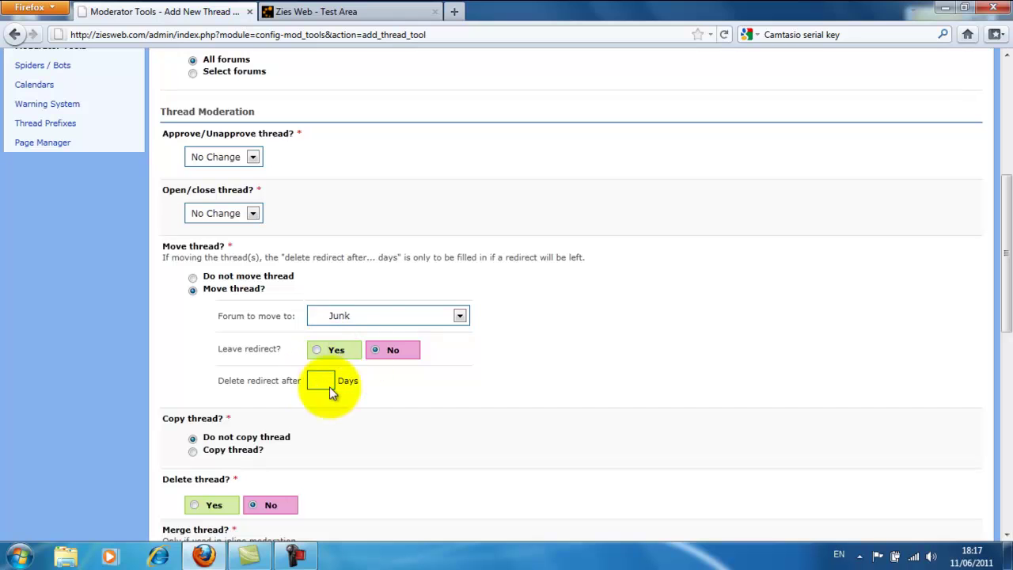
{"action": "scroll", "coordinate": [274, 403], "scroll_direction": "down", "scroll_amount": 2}
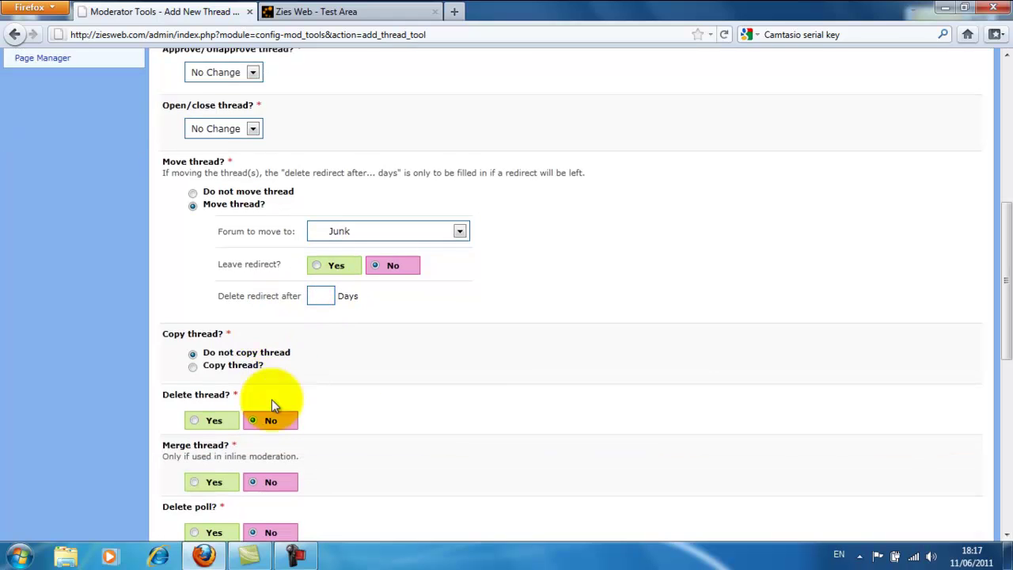
{"action": "left_click", "coordinate": [193, 352]}
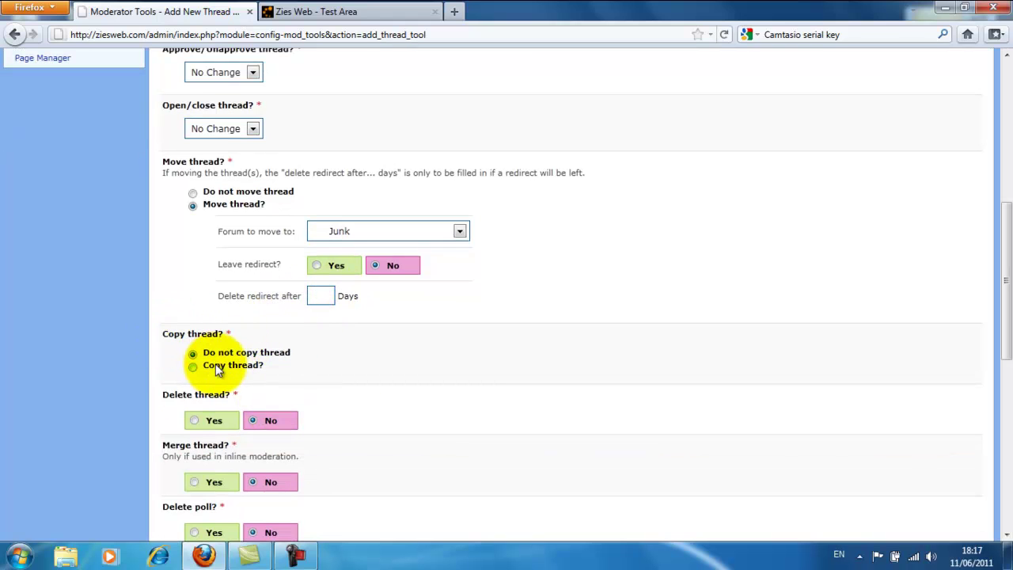
- Review the options for deleting and merging threads, deleting polls and redirects, and applying a thread prefix
{"action": "scroll", "coordinate": [220, 301], "scroll_direction": "down", "scroll_amount": 2}
{"action": "scroll", "coordinate": [223, 301], "scroll_direction": "down", "scroll_amount": 2}
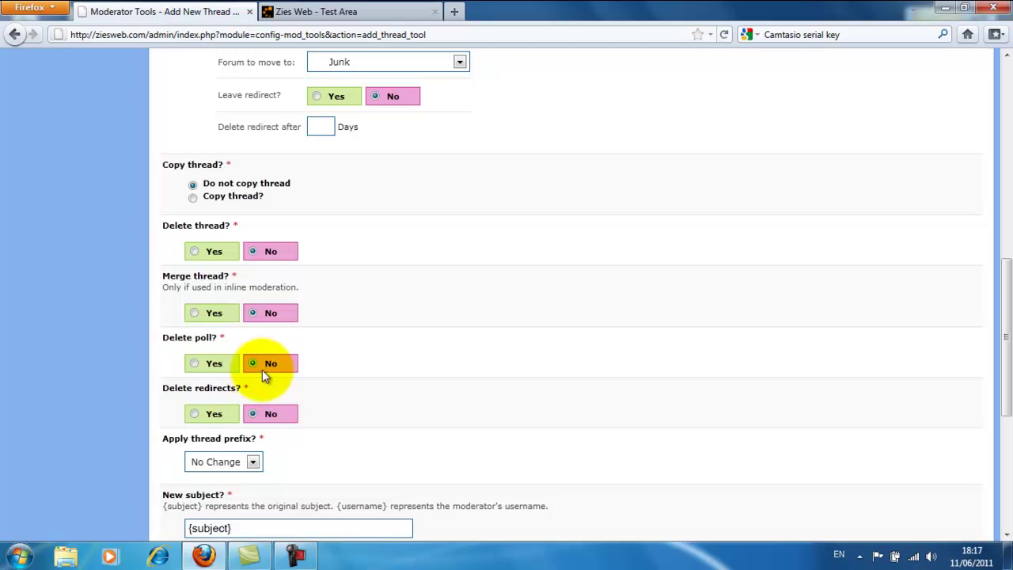
{"action": "scroll", "coordinate": [265, 408], "scroll_direction": "down", "scroll_amount": 2}
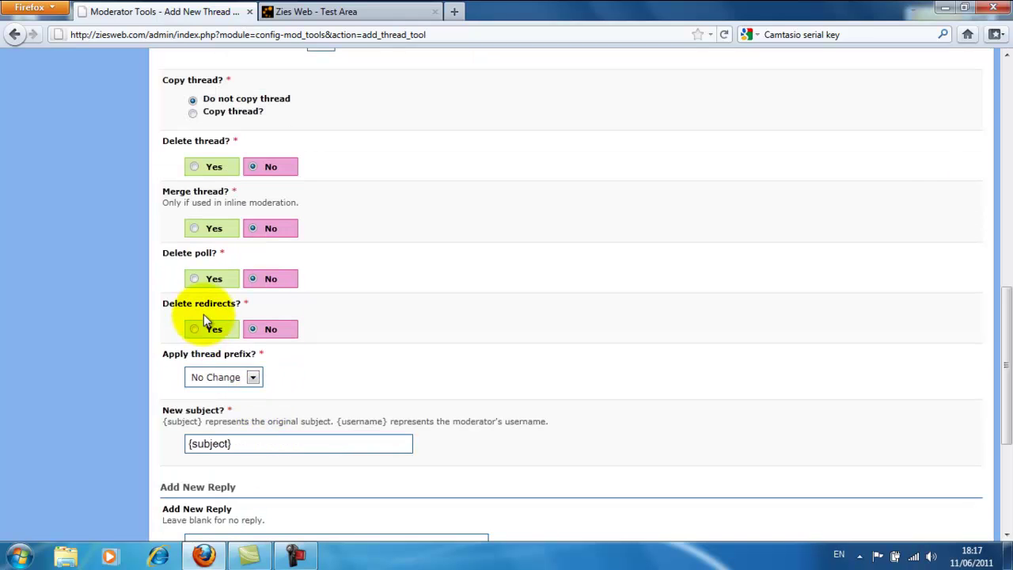
{"action": "scroll", "coordinate": [204, 314], "scroll_direction": "up", "scroll_amount": 4}
{"action": "scroll", "coordinate": [222, 379], "scroll_direction": "down", "scroll_amount": 4}
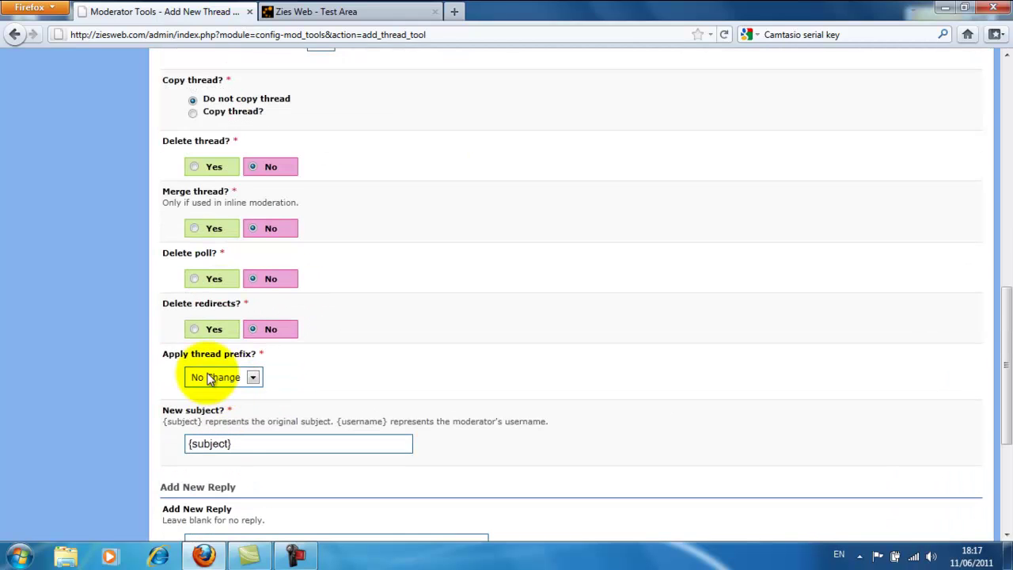
{"action": "scroll", "coordinate": [223, 363], "scroll_direction": "down", "scroll_amount": 2}
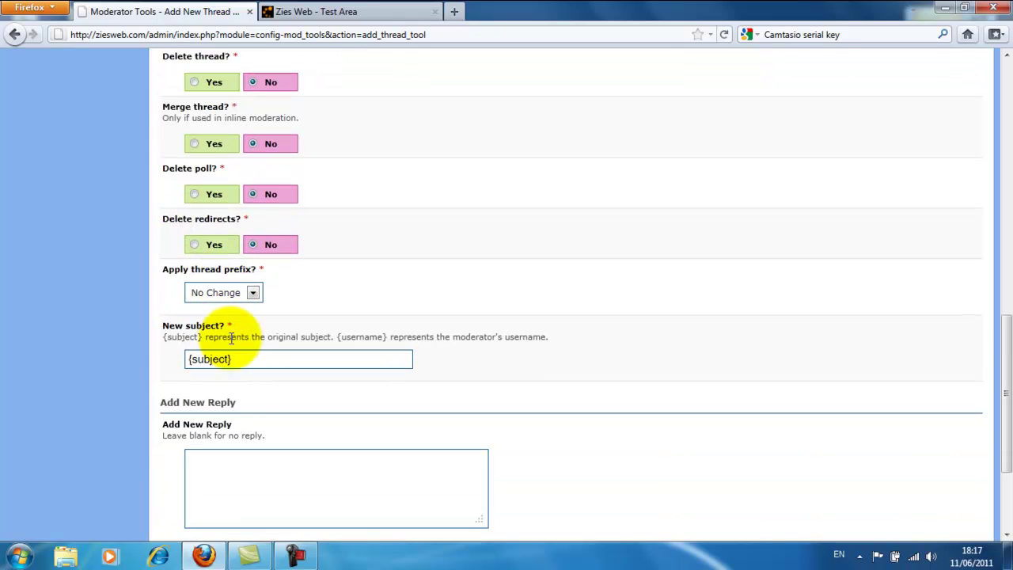
{"action": "left_click", "coordinate": [225, 292]}
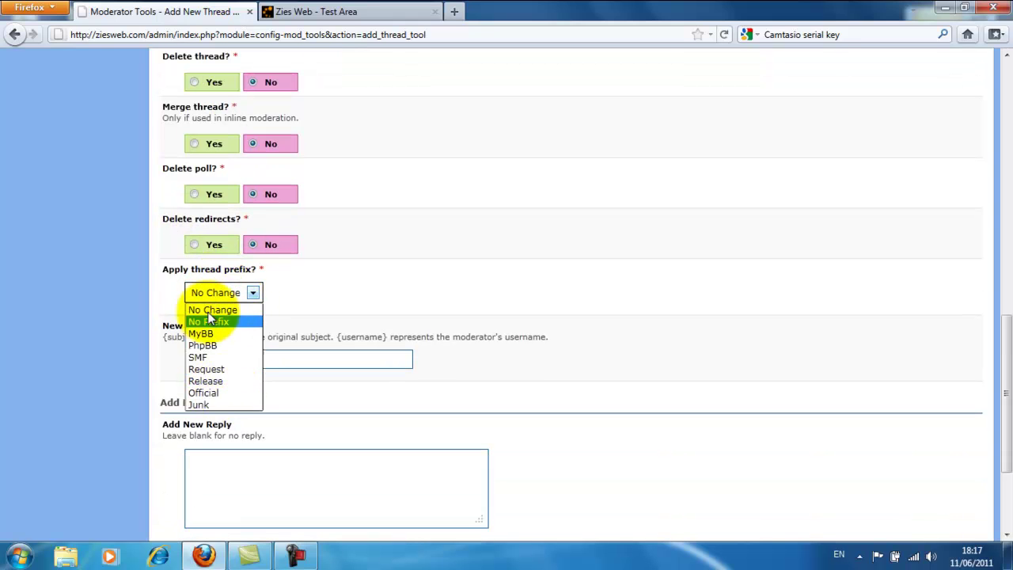
{"action": "left_click", "coordinate": [283, 298]}
- Set the new subject for moderated threads to "[Junk] {subject}"
{"action": "left_click", "coordinate": [188, 361]}
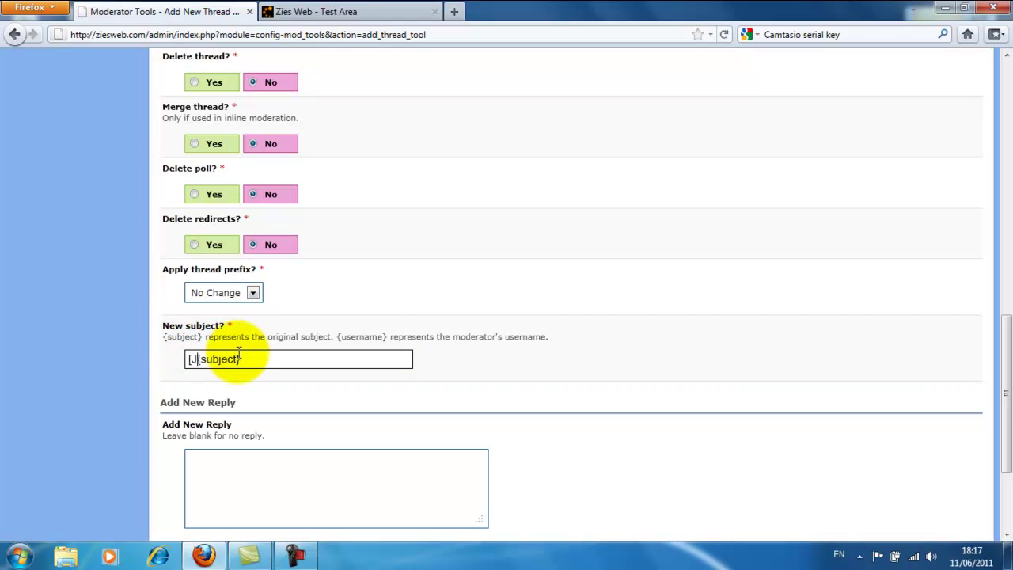
{"action": "left_click", "coordinate": [238, 357]}
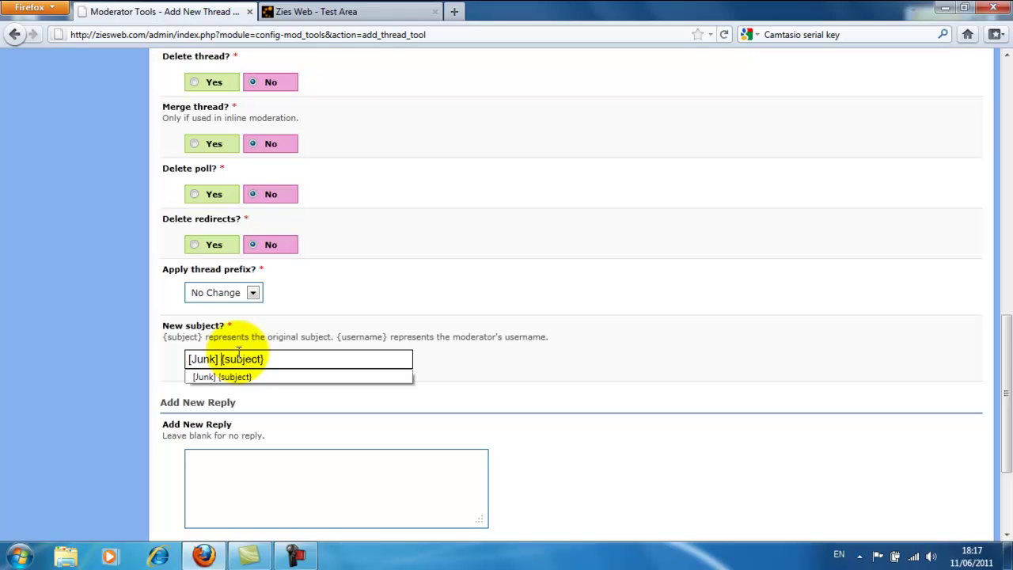
{"action": "left_click", "coordinate": [390, 311]}
- Add the automatic reply text "This thread has been junked." to the tool
{"action": "scroll", "coordinate": [213, 332], "scroll_direction": "down", "scroll_amount": 3}
{"action": "left_click", "coordinate": [256, 314]}
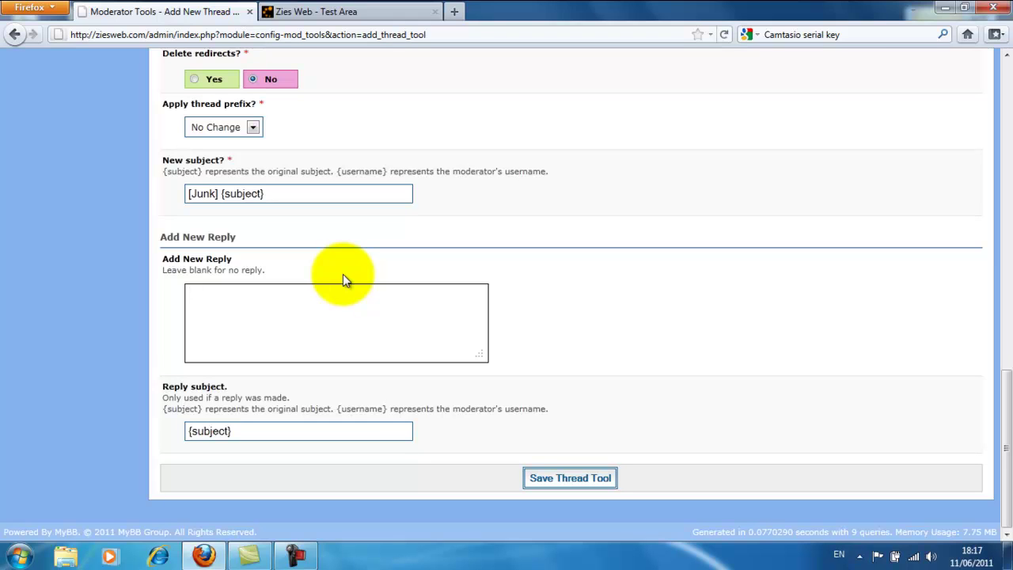
{"action": "type", "text": "This thread has been junked."}
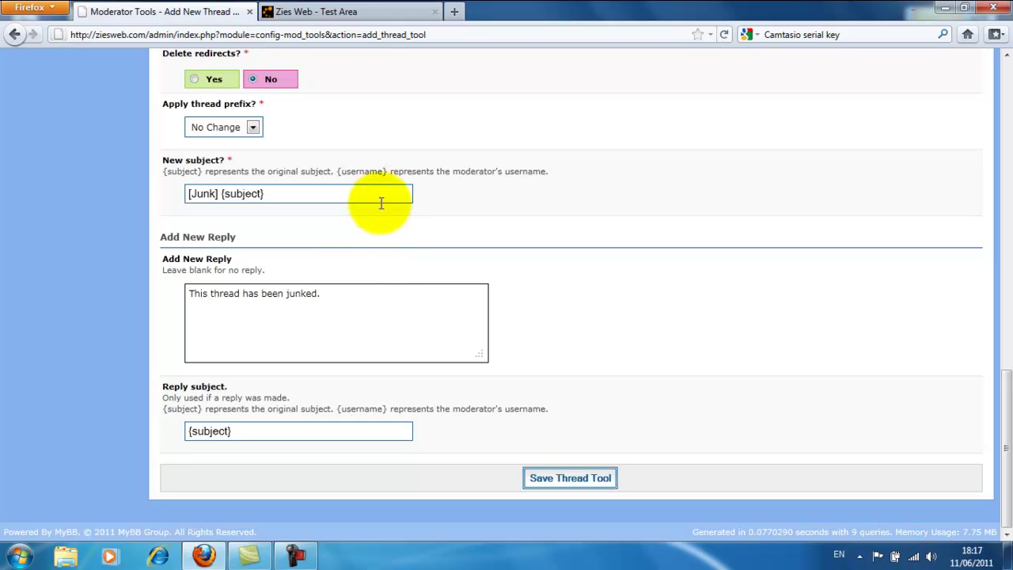
{"action": "left_click", "coordinate": [292, 389]}
{"action": "left_click", "coordinate": [190, 430]}
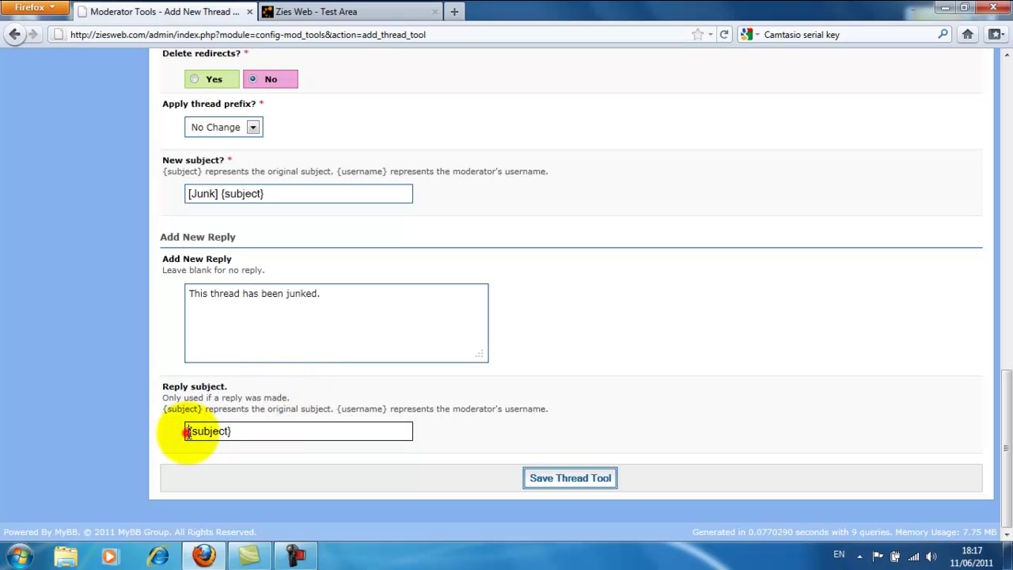
{"action": "left_click", "coordinate": [289, 193]}
{"action": "double_click", "coordinate": [290, 193]}
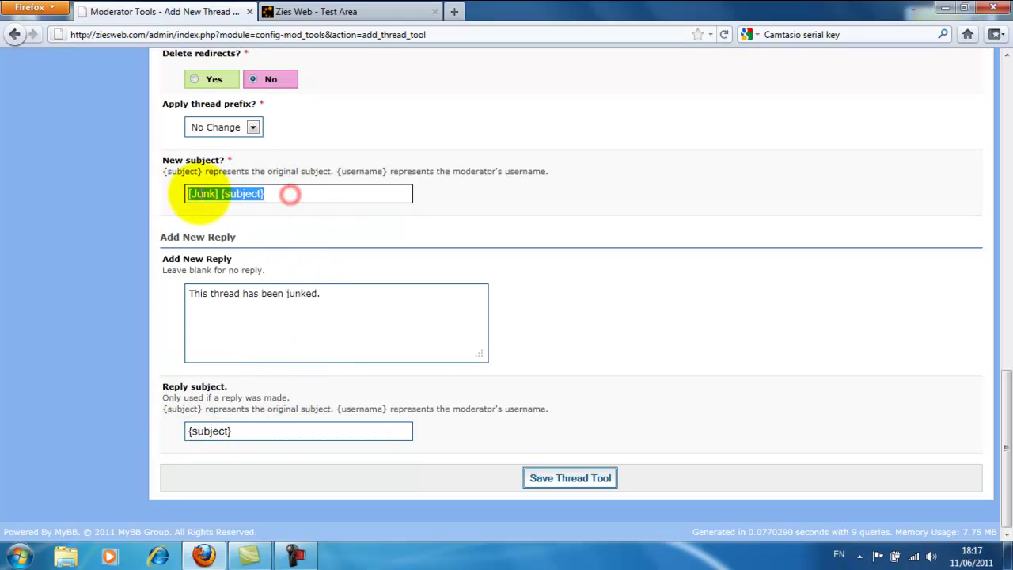
{"action": "left_click", "coordinate": [480, 214]}
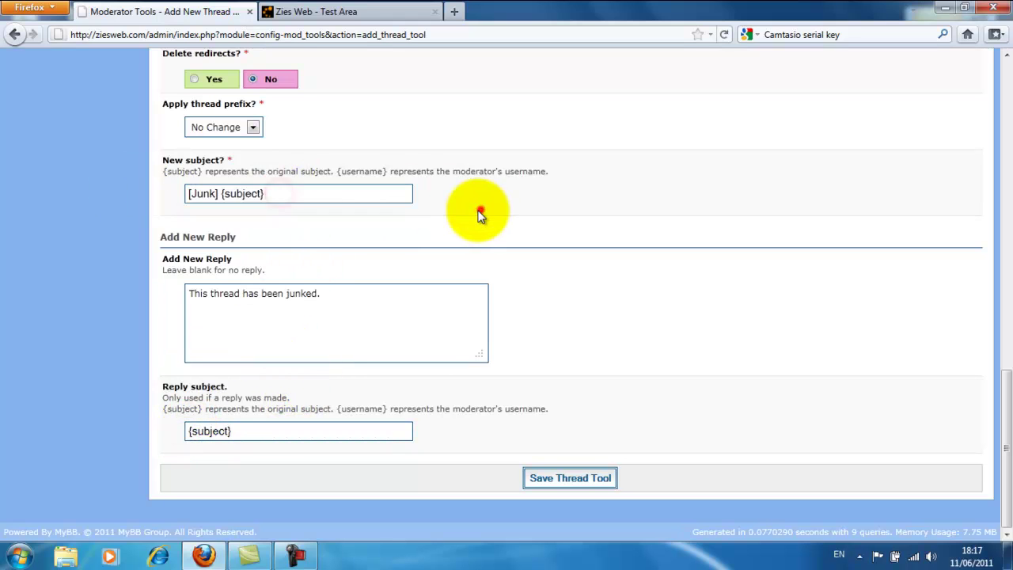
- Save the thread tool and start a new thread in the forum's Test Area
{"action": "left_click", "coordinate": [584, 478]}
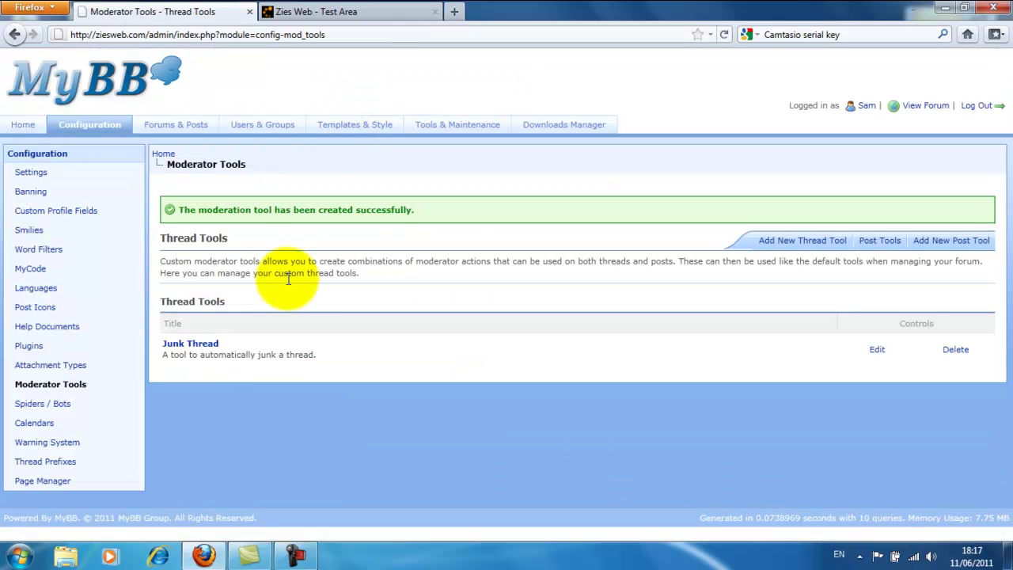
{"action": "left_click", "coordinate": [340, 11]}
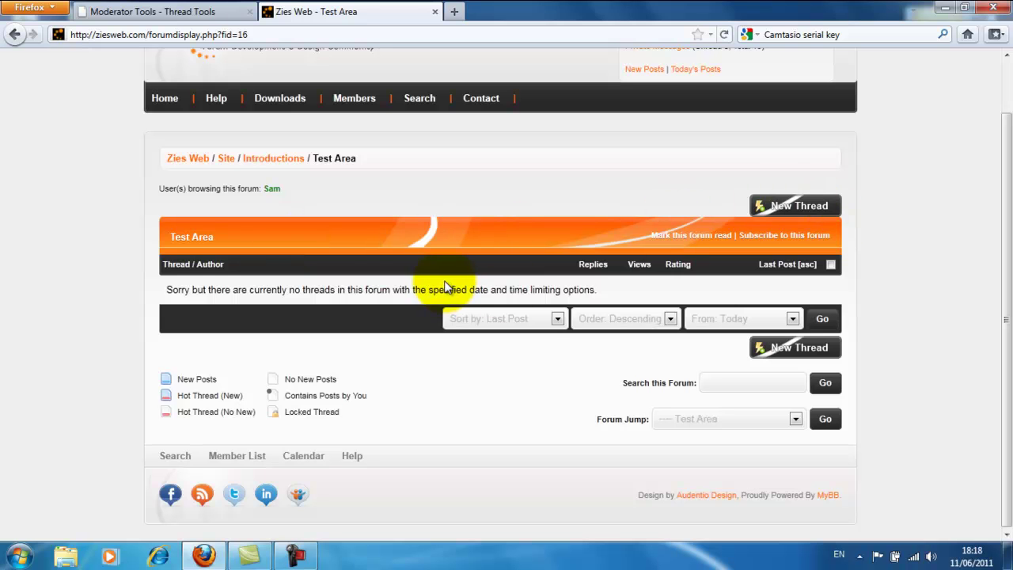
{"action": "left_click", "coordinate": [796, 206]}
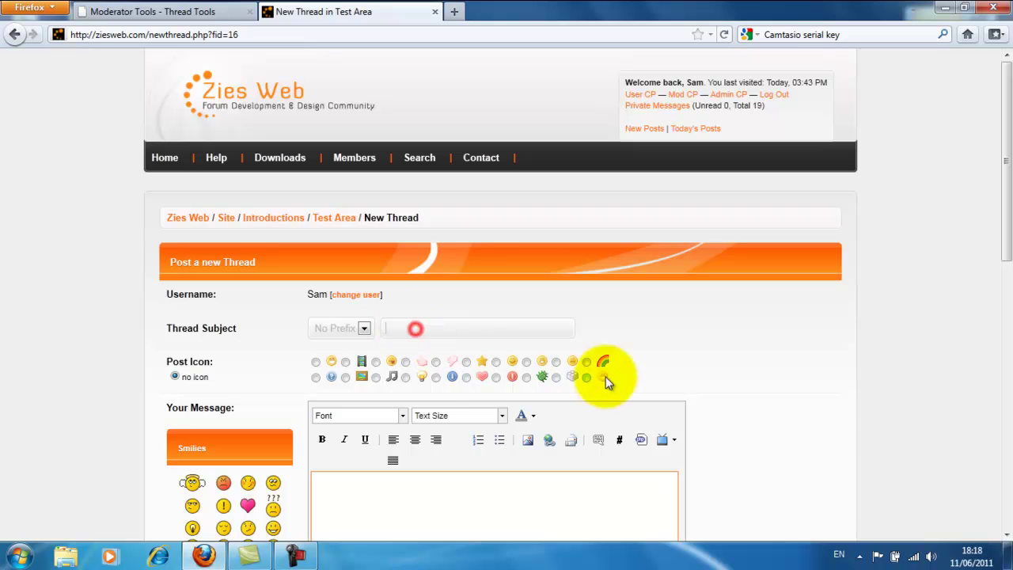
- Post the thread with the subject "Test Thread" and the message "This is a test of the junk function."
{"action": "type", "text": "Test Thread"}
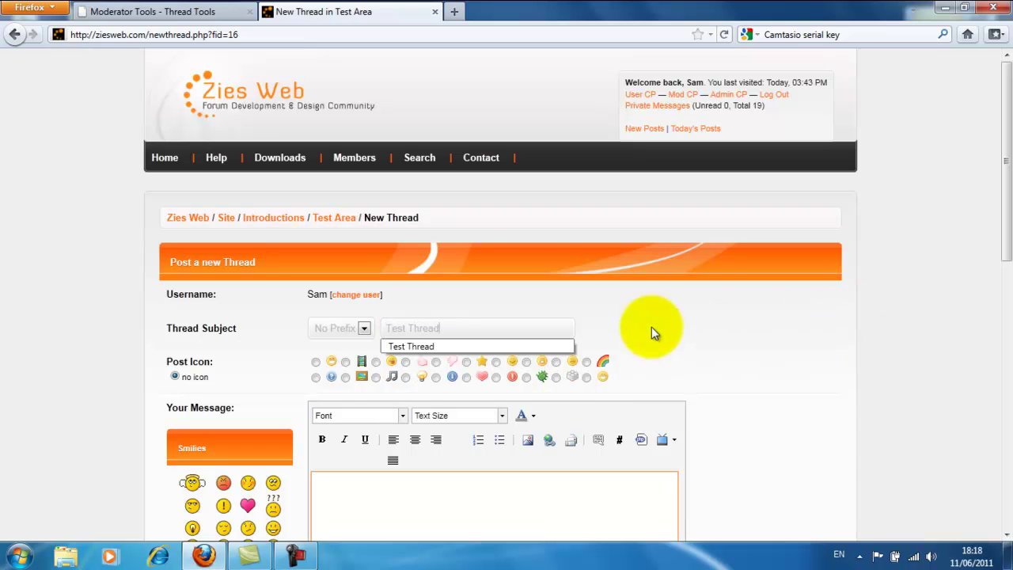
{"action": "scroll", "coordinate": [652, 327], "scroll_direction": "down", "scroll_amount": 5}
{"action": "left_click", "coordinate": [475, 386]}
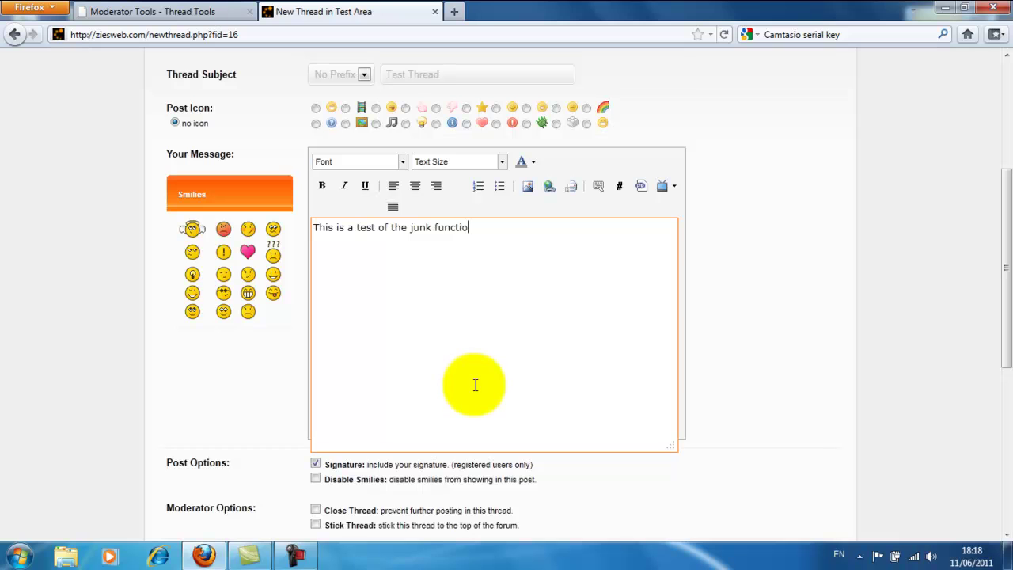
{"action": "scroll", "coordinate": [536, 468], "scroll_direction": "down", "scroll_amount": 5}
{"action": "left_click", "coordinate": [438, 422]}
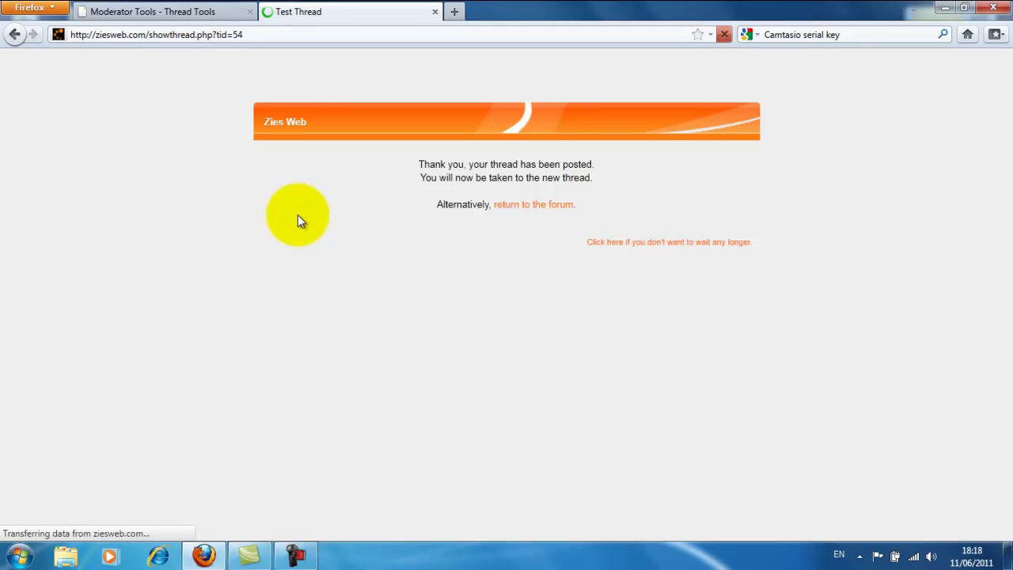
- Run the custom Junk Thread moderation tool on the newly posted test thread
{"action": "scroll", "coordinate": [294, 225], "scroll_direction": "down", "scroll_amount": 3}
{"action": "scroll", "coordinate": [285, 199], "scroll_direction": "up", "scroll_amount": 1}
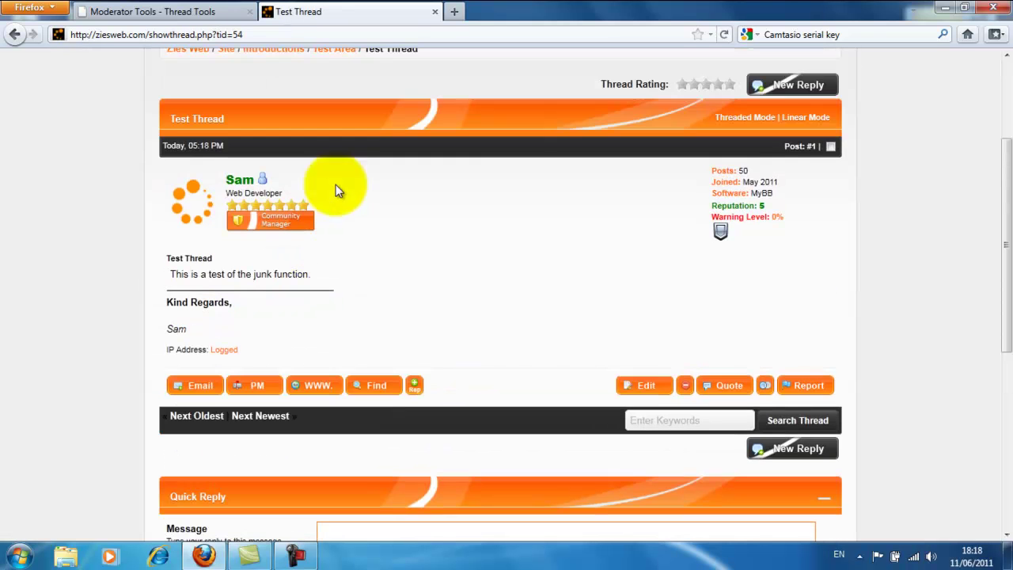
{"action": "left_click_drag", "start_coordinate": [740, 169], "coordinate": [689, 159]}
{"action": "left_click", "coordinate": [807, 169]}
{"action": "left_click", "coordinate": [591, 190]}
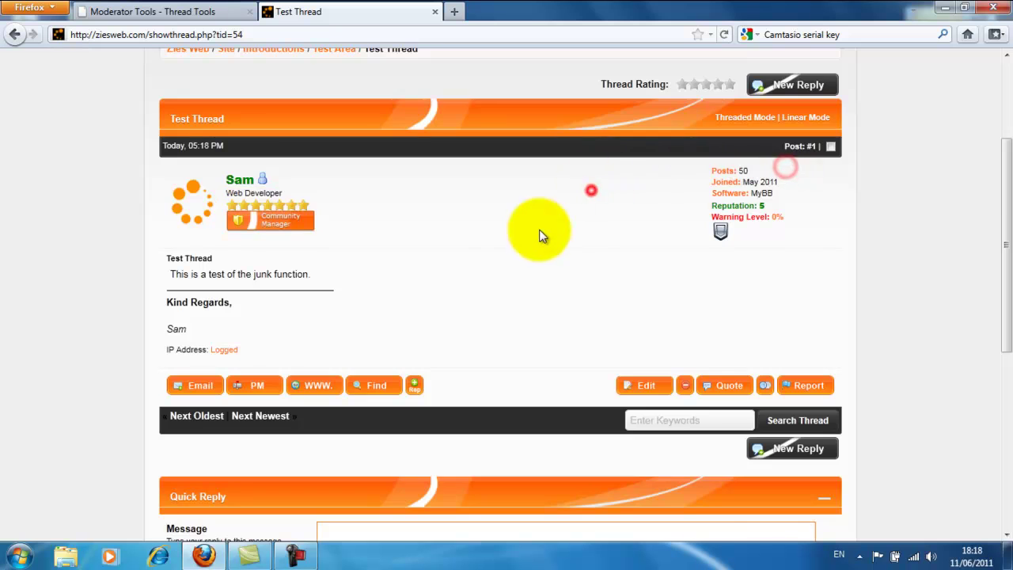
{"action": "scroll", "coordinate": [506, 233], "scroll_direction": "down", "scroll_amount": 2}
{"action": "scroll", "coordinate": [356, 198], "scroll_direction": "down", "scroll_amount": 3}
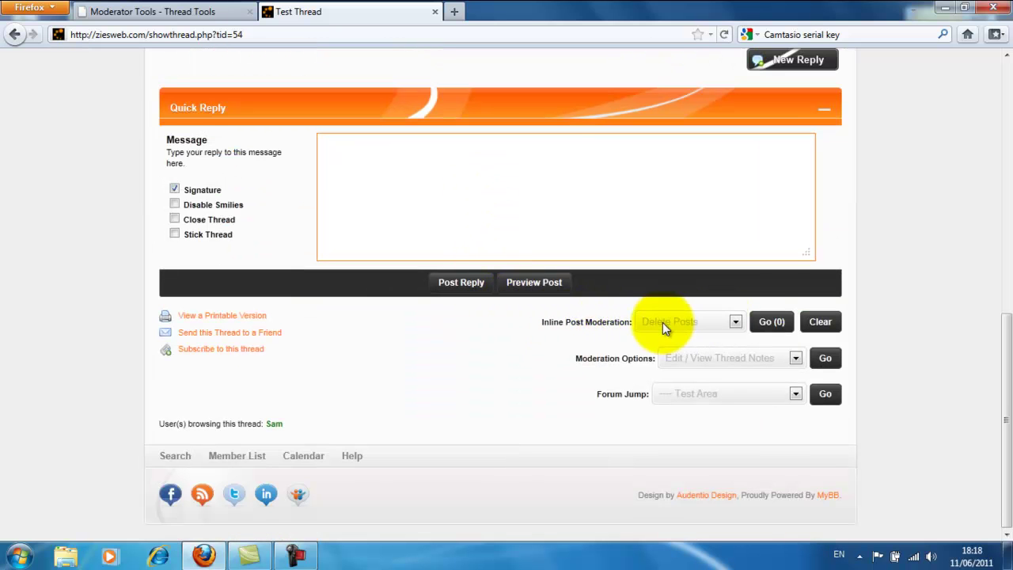
{"action": "left_click", "coordinate": [689, 324]}
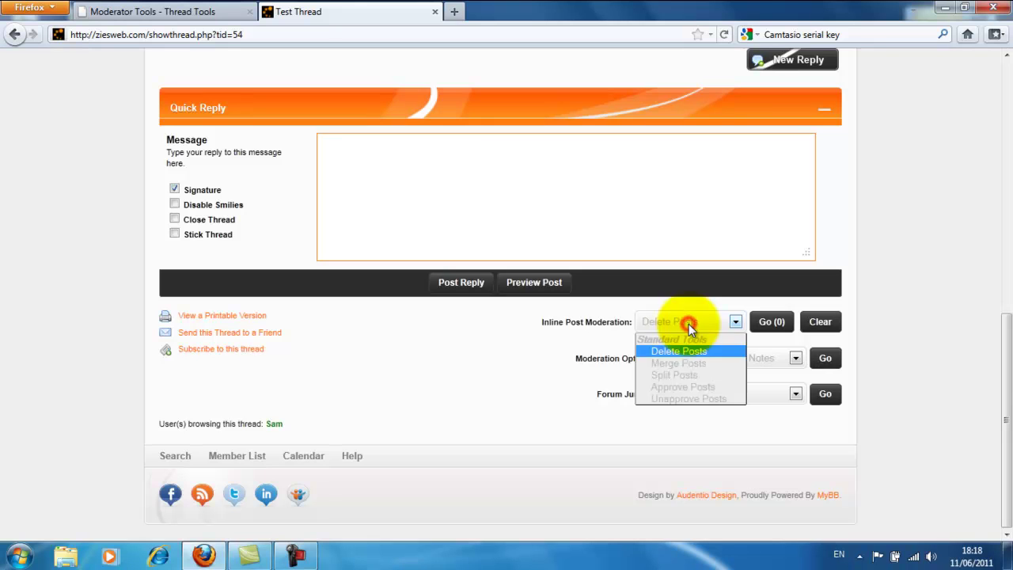
{"action": "left_click", "coordinate": [669, 362]}
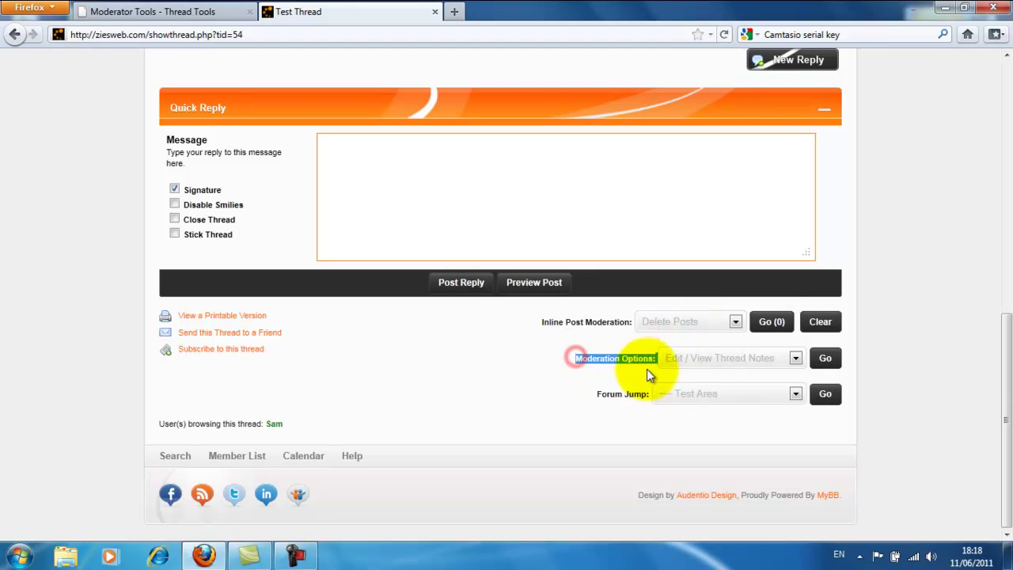
{"action": "left_click", "coordinate": [706, 357]}
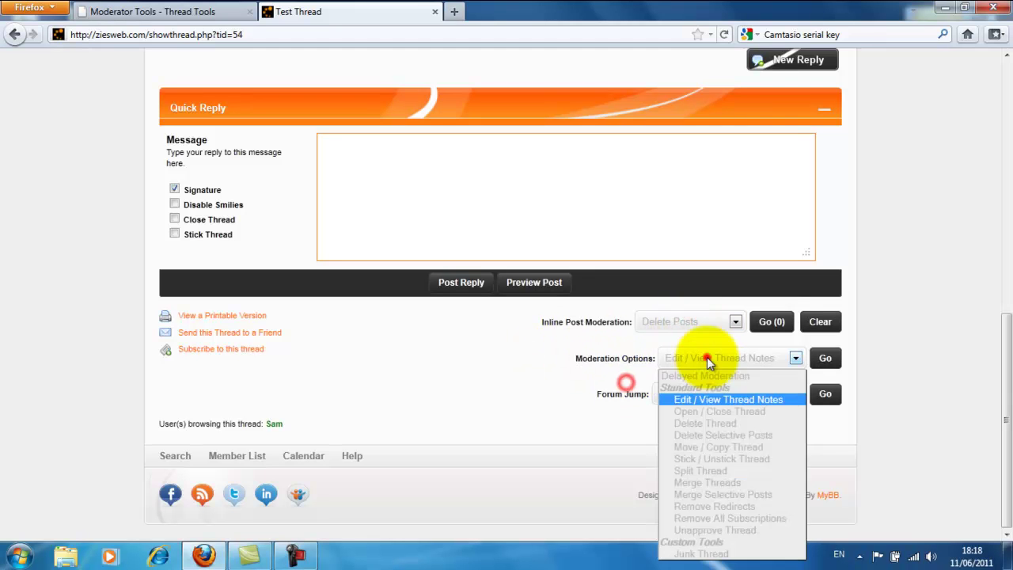
{"action": "left_click", "coordinate": [709, 556]}
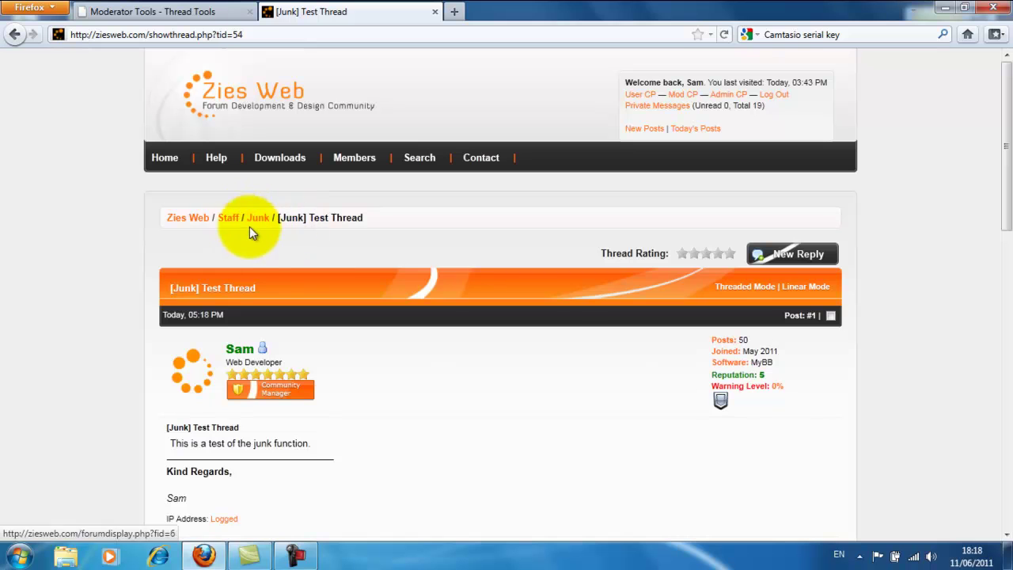
- Open the Junk forum and check the moved test thread's subject and its automatic reply
{"action": "left_click", "coordinate": [258, 220]}
{"action": "scroll", "coordinate": [274, 398], "scroll_direction": "down", "scroll_amount": 2}
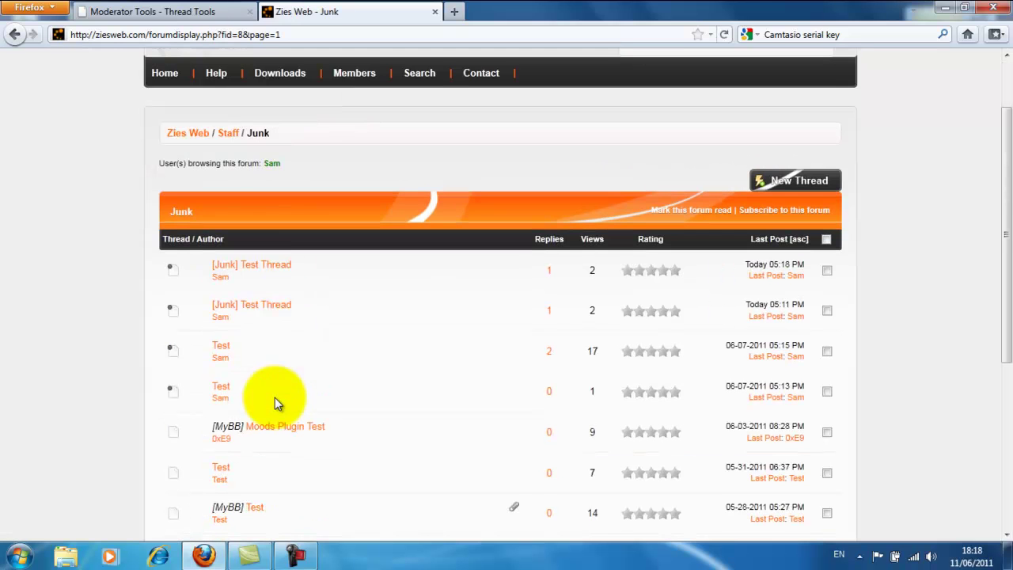
{"action": "left_click", "coordinate": [266, 269]}
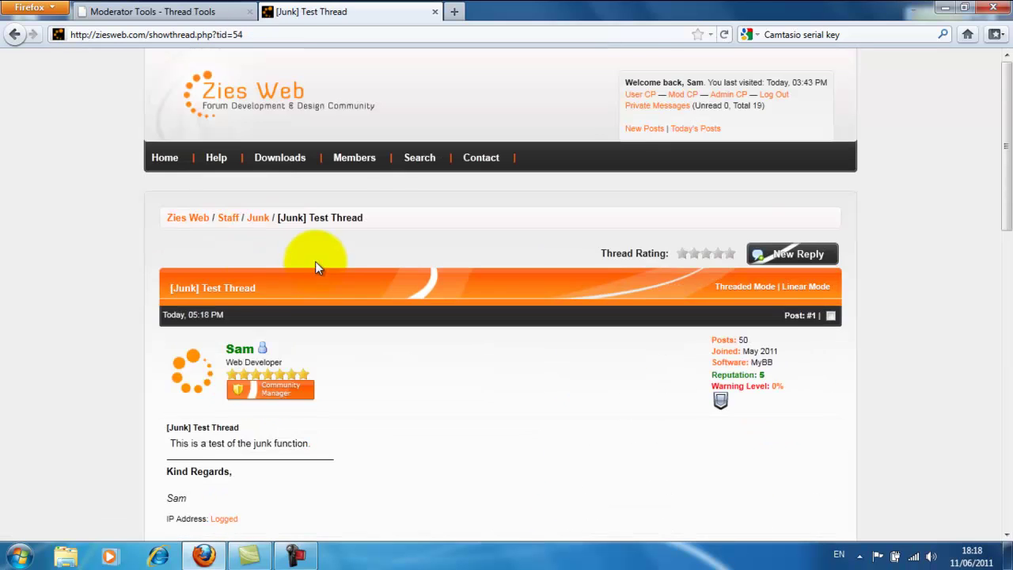
{"action": "scroll", "coordinate": [262, 397], "scroll_direction": "down", "scroll_amount": 4}
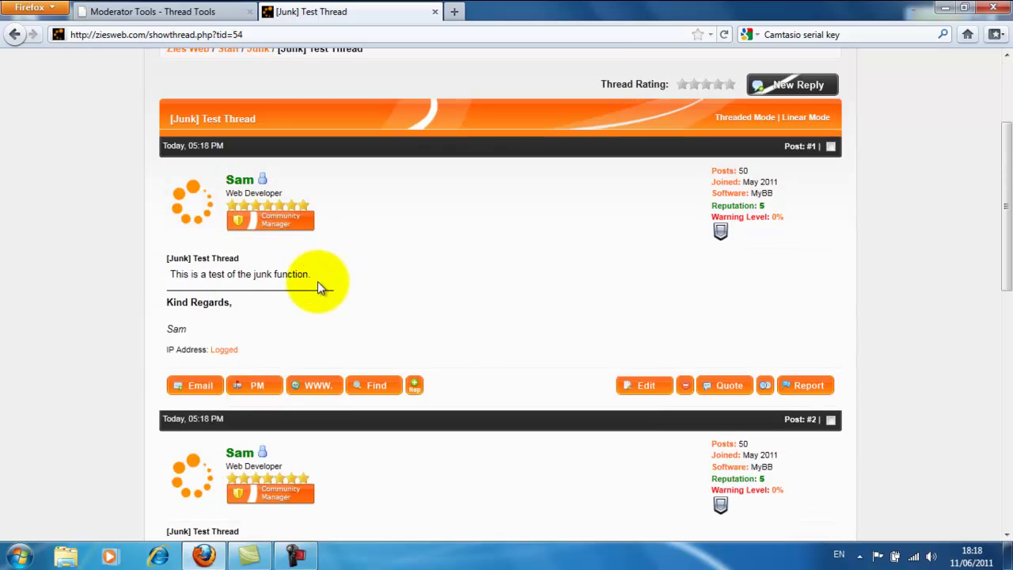
{"action": "scroll", "coordinate": [253, 317], "scroll_direction": "down", "scroll_amount": 8}
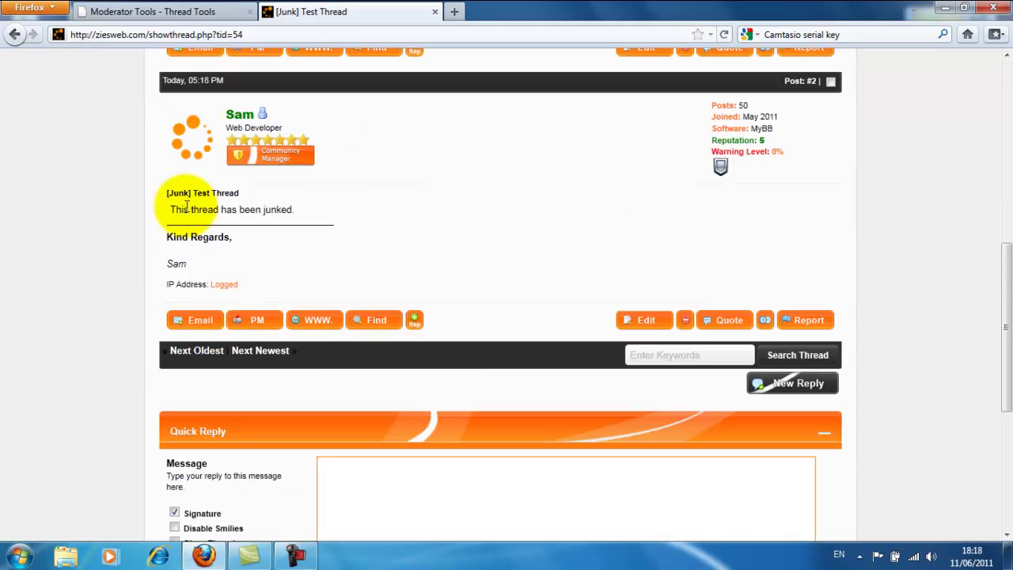
{"action": "left_click_drag", "start_coordinate": [190, 210], "coordinate": [323, 224]}
{"action": "left_click", "coordinate": [333, 221]}
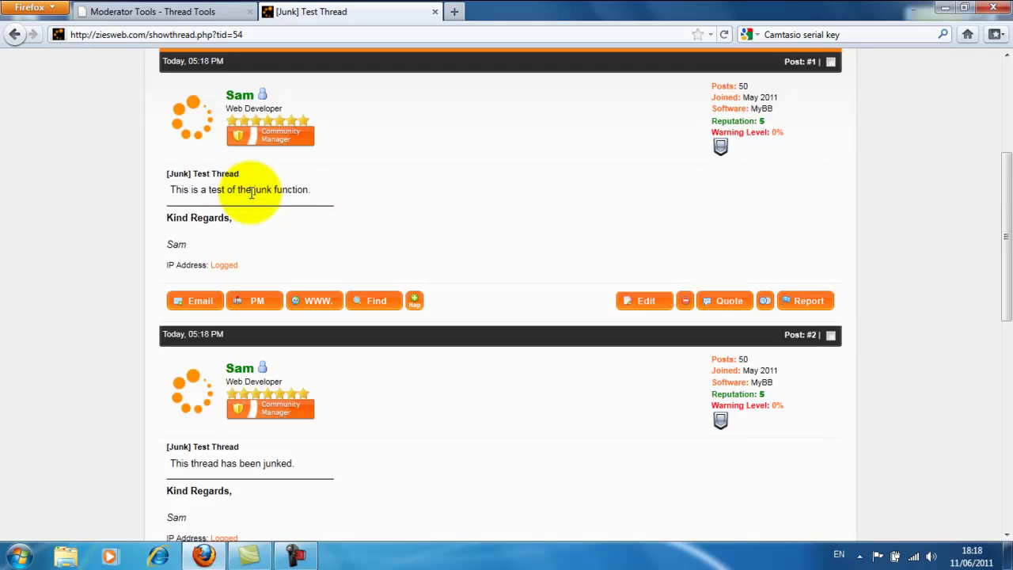
- Create a new post moderation tool in the admin panel and name it "Post Junk"
{"action": "left_click", "coordinate": [175, 11]}
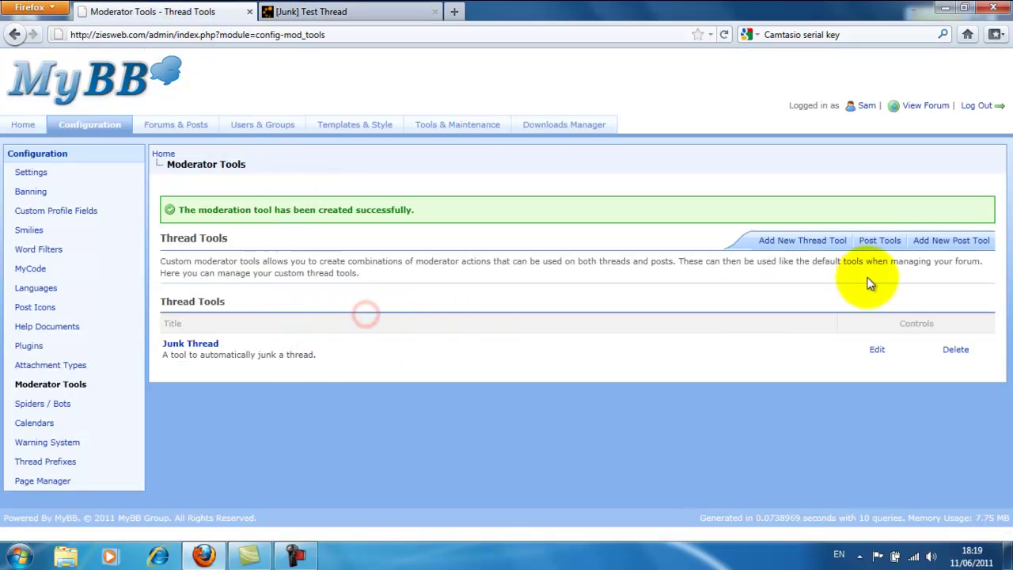
{"action": "left_click", "coordinate": [879, 241]}
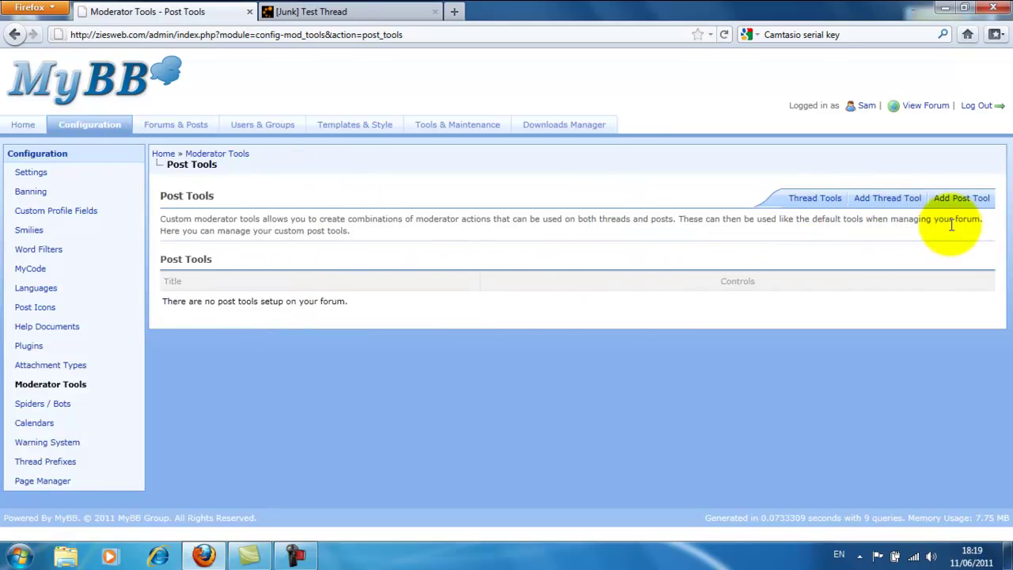
{"action": "left_click", "coordinate": [960, 198]}
{"action": "scroll", "coordinate": [366, 227], "scroll_direction": "down", "scroll_amount": 2}
{"action": "left_click", "coordinate": [293, 202]}
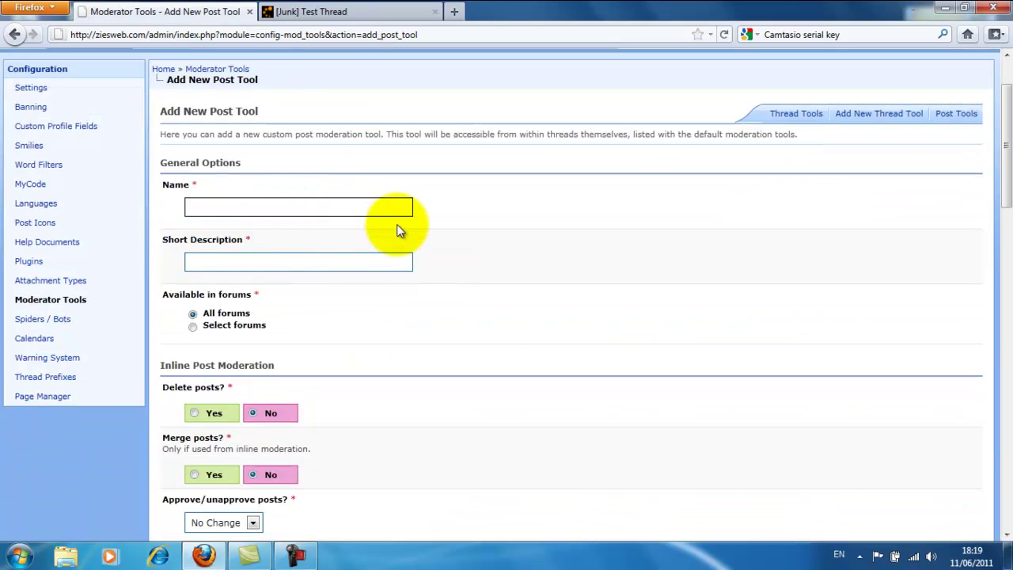
{"action": "type", "text": "Post Junk"}
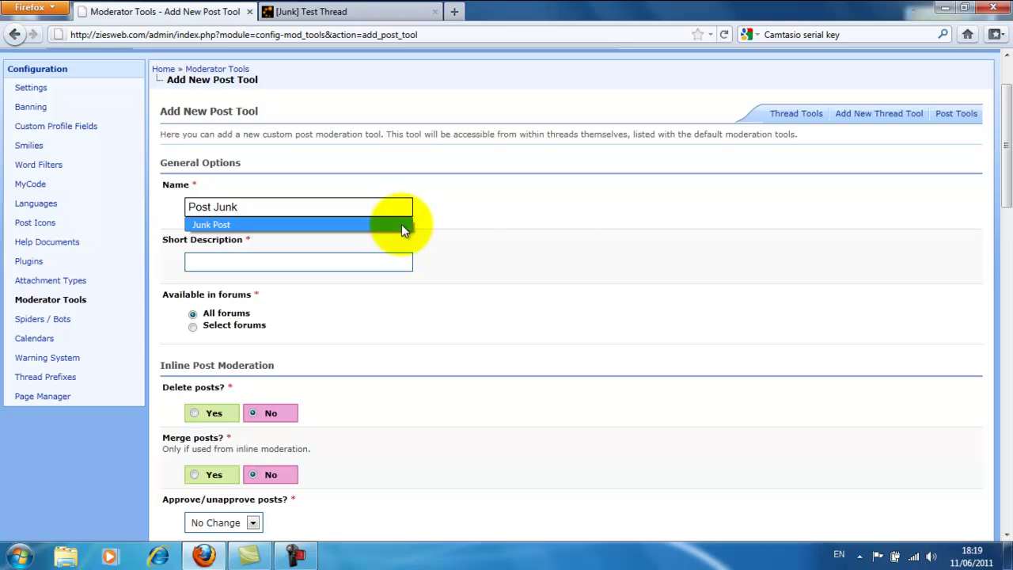
- Set the post tool's short description to "Automatically junk selected post(s)"
{"action": "left_click", "coordinate": [290, 256]}
{"action": "type", "text": "Auto"}
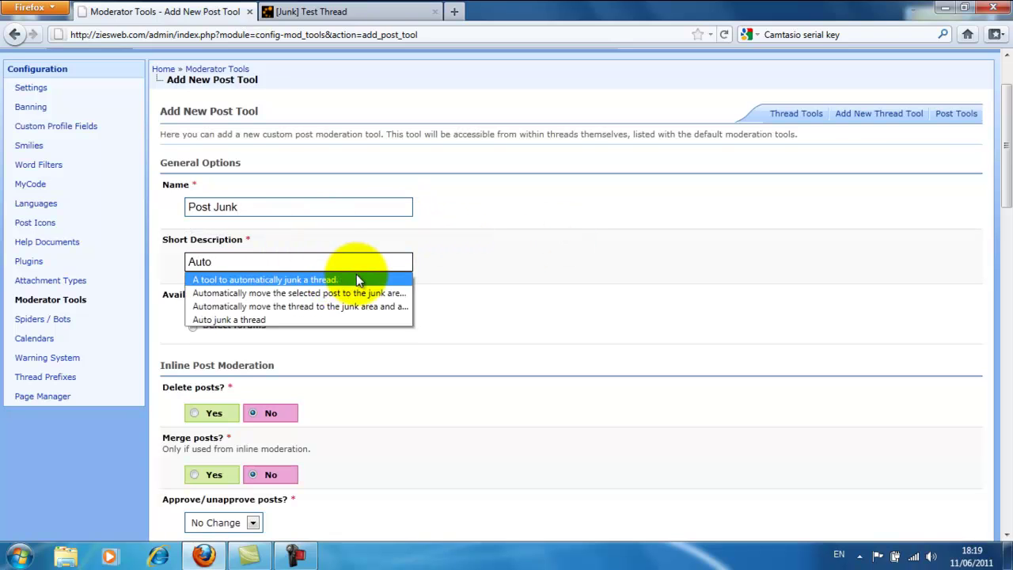
{"action": "type", "text": "matically ju"}
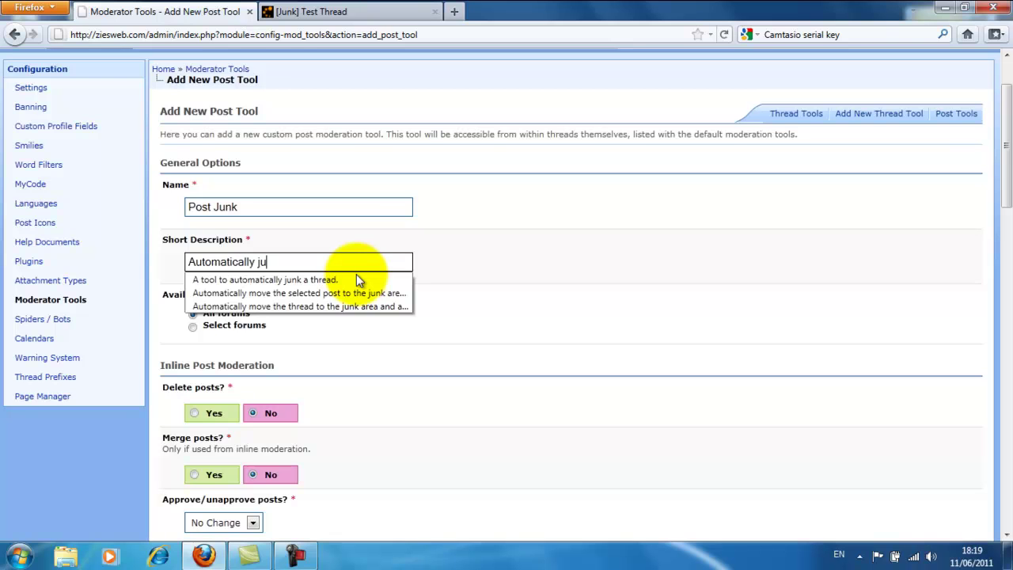
{"action": "type", "text": "nk selected posts"}
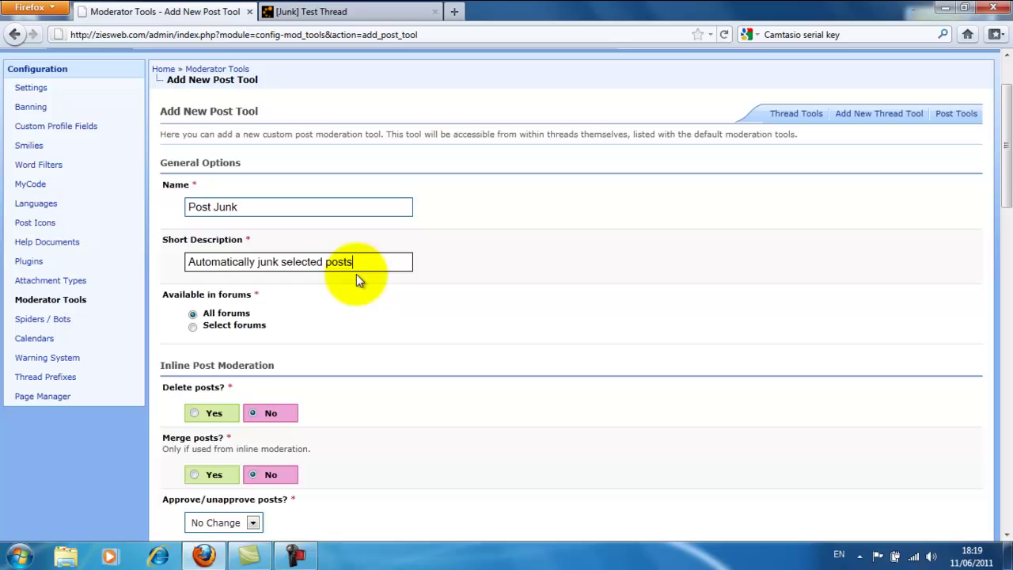
{"action": "key", "text": "BackSpace"}
{"action": "type", "text": "(s)"}
- Change the post tool's name to "Post(s) Junk"
{"action": "left_click", "coordinate": [290, 207]}
{"action": "left_click", "coordinate": [210, 207]}
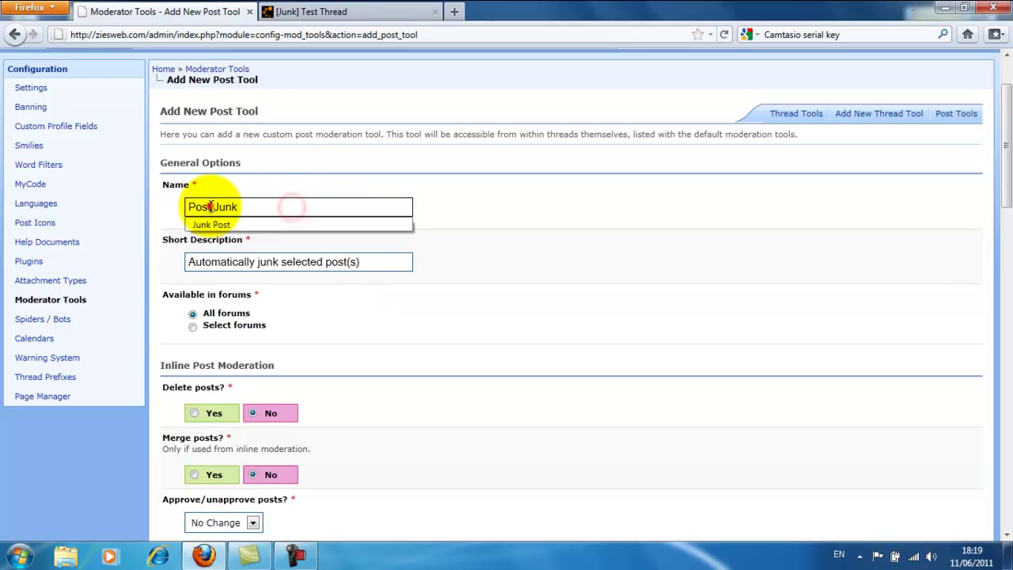
{"action": "type", "text": "(s"}
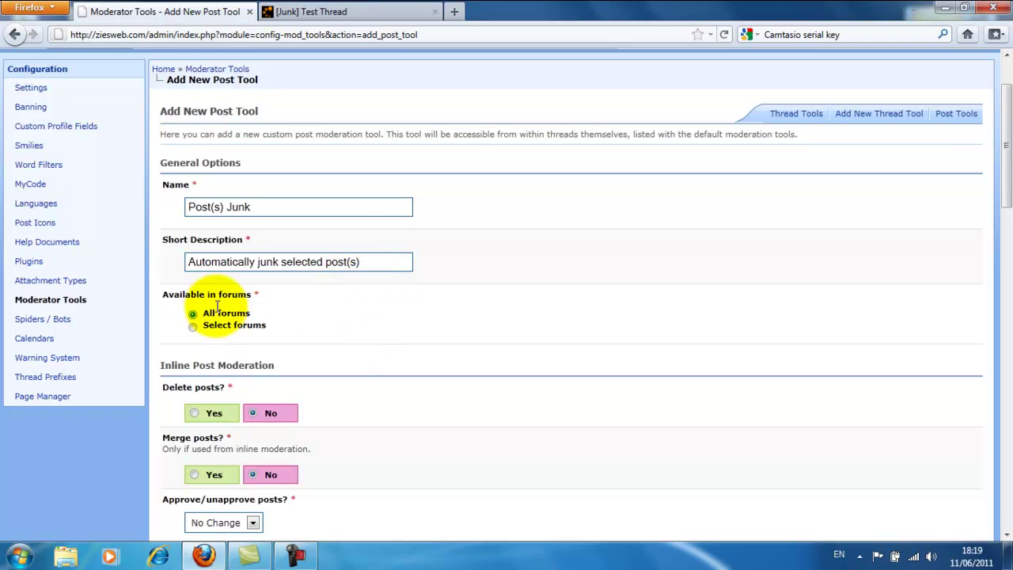
- Set the post tool to split selected posts into the Junk forum
{"action": "scroll", "coordinate": [217, 307], "scroll_direction": "down", "scroll_amount": 2}
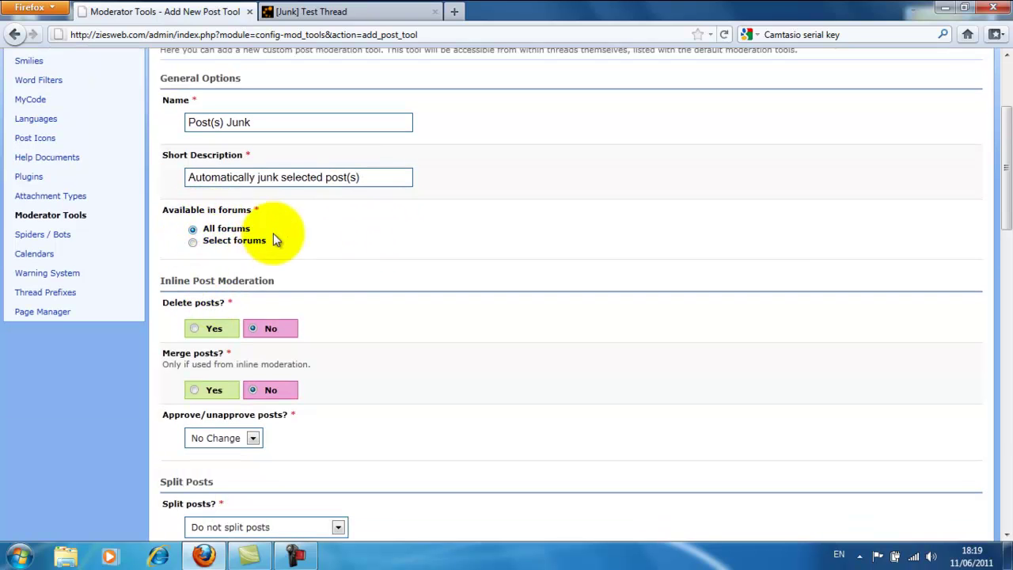
{"action": "scroll", "coordinate": [244, 293], "scroll_direction": "down", "scroll_amount": 4}
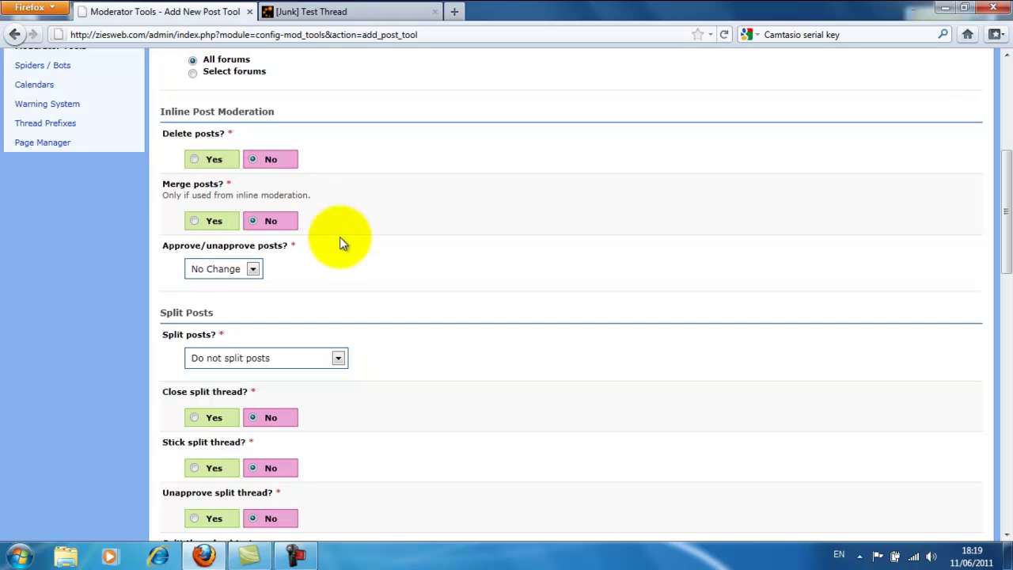
{"action": "left_click", "coordinate": [261, 356]}
{"action": "left_click", "coordinate": [166, 336]}
{"action": "left_click", "coordinate": [252, 325]}
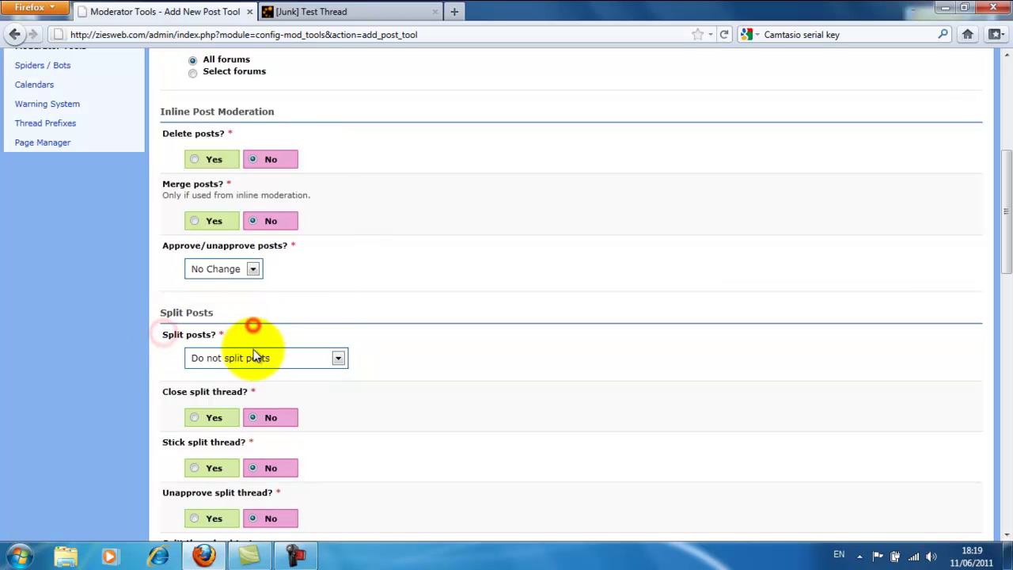
{"action": "left_click", "coordinate": [255, 353]}
{"action": "left_click", "coordinate": [248, 302]}
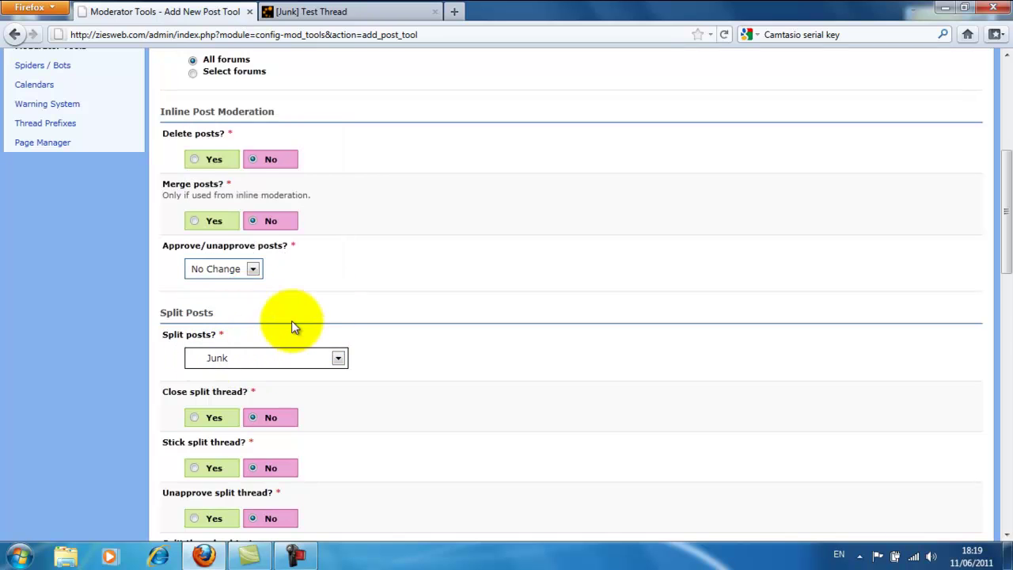
- Review the post tool's split thread, thread moderation and new reply options
{"action": "scroll", "coordinate": [271, 334], "scroll_direction": "down", "scroll_amount": 5}
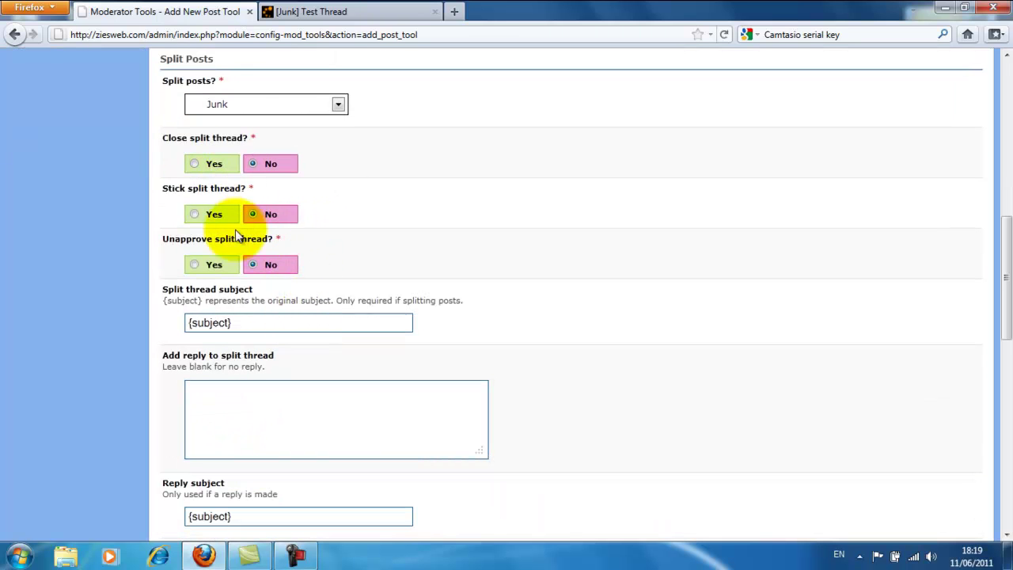
{"action": "scroll", "coordinate": [206, 261], "scroll_direction": "down", "scroll_amount": 2}
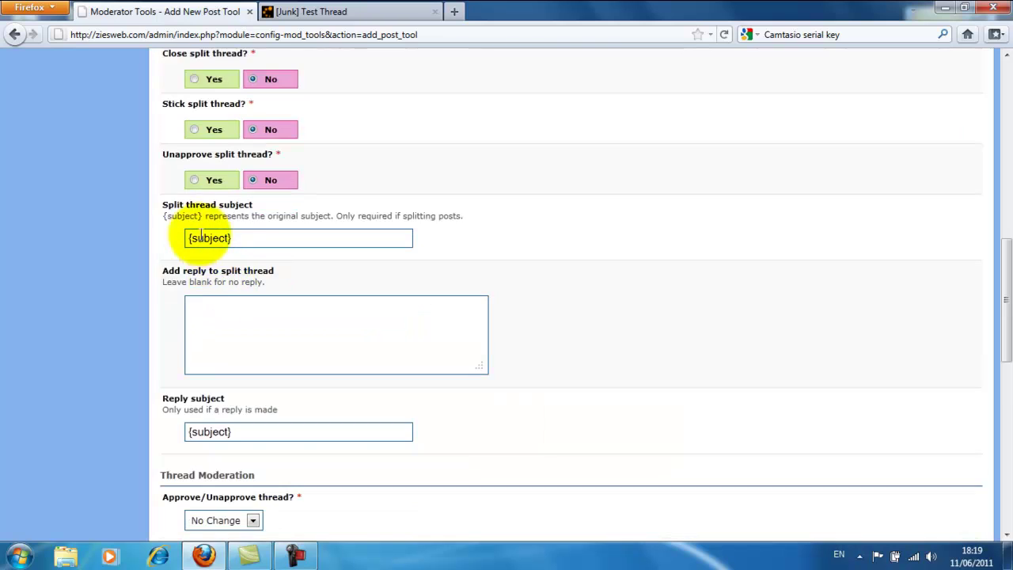
{"action": "scroll", "coordinate": [294, 267], "scroll_direction": "down", "scroll_amount": 12}
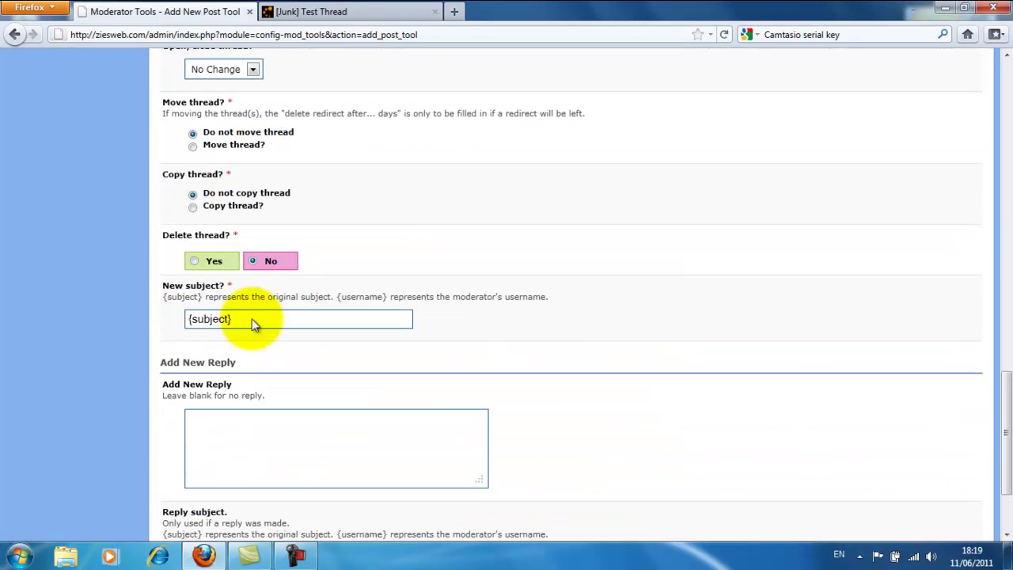
{"action": "scroll", "coordinate": [252, 299], "scroll_direction": "up", "scroll_amount": 10}
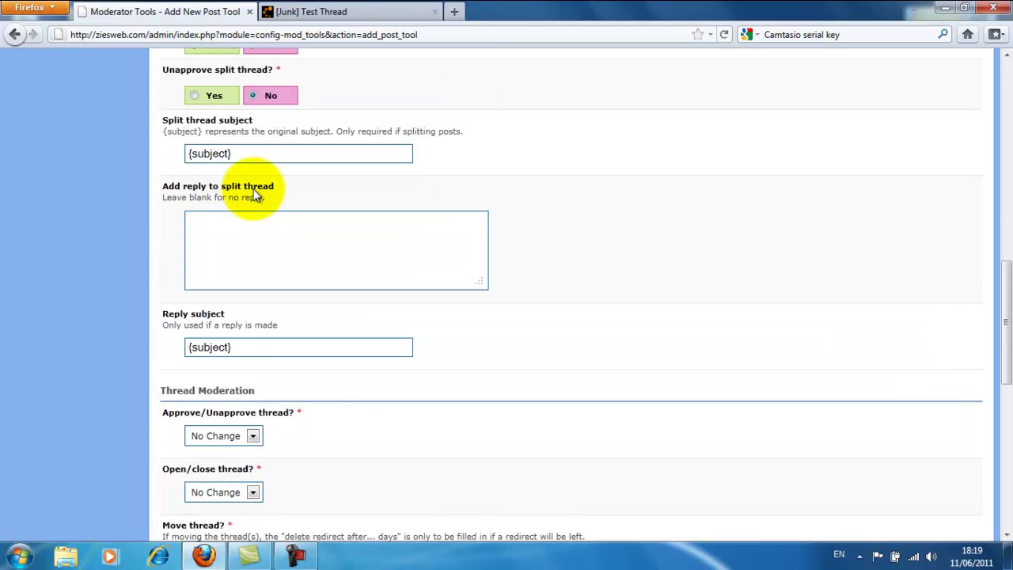
- Check the post tool's split thread subject, split thread reply and thread approval settings
{"action": "left_click_drag", "start_coordinate": [163, 119], "coordinate": [273, 119]}
{"action": "left_click", "coordinate": [276, 118]}
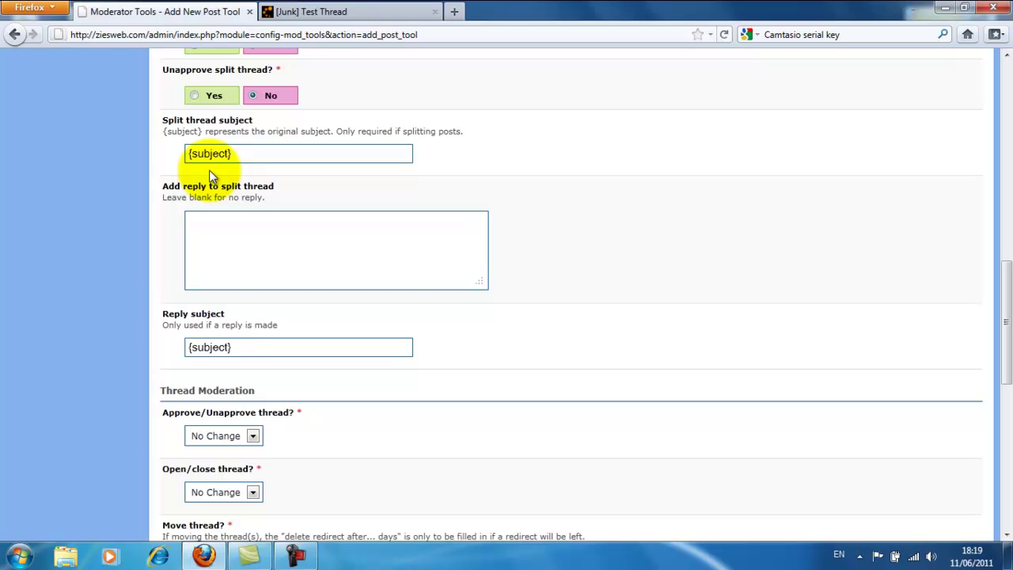
{"action": "left_click", "coordinate": [222, 236]}
{"action": "left_click", "coordinate": [264, 350]}
{"action": "scroll", "coordinate": [259, 308], "scroll_direction": "down", "scroll_amount": 4}
{"action": "left_click", "coordinate": [236, 273]}
{"action": "left_click", "coordinate": [350, 280]}
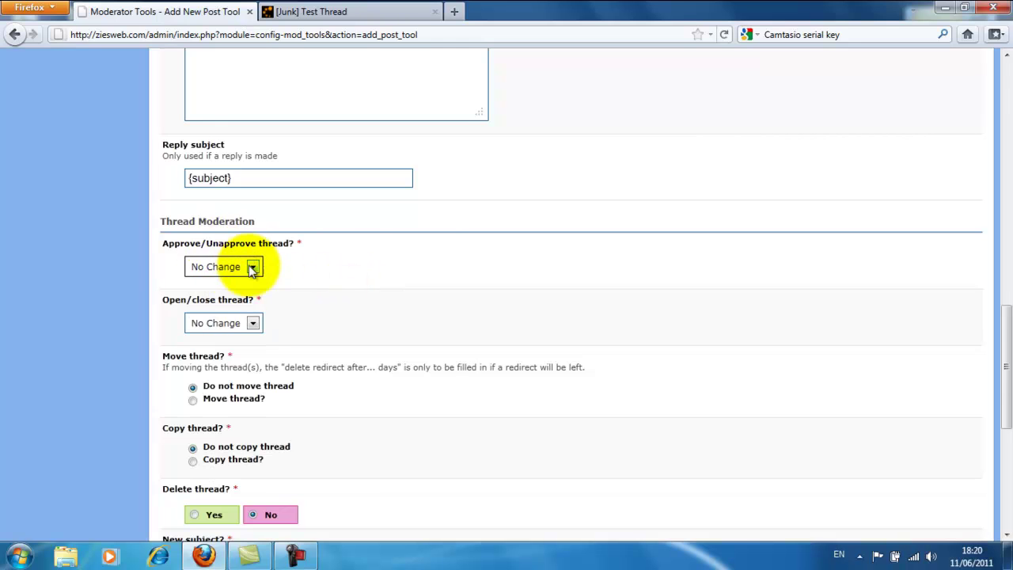
- Set the new subject to "[Junk] {subject}" and the new reply to "This post has been junked.", and save the post tool
{"action": "scroll", "coordinate": [241, 277], "scroll_direction": "down", "scroll_amount": 2}
{"action": "scroll", "coordinate": [213, 314], "scroll_direction": "down", "scroll_amount": 4}
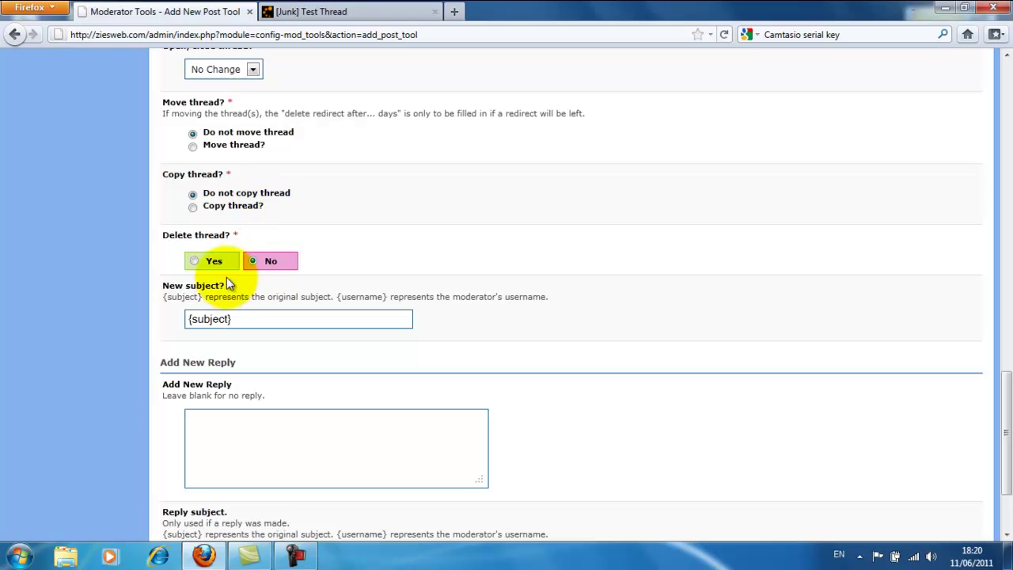
{"action": "scroll", "coordinate": [253, 299], "scroll_direction": "down", "scroll_amount": 2}
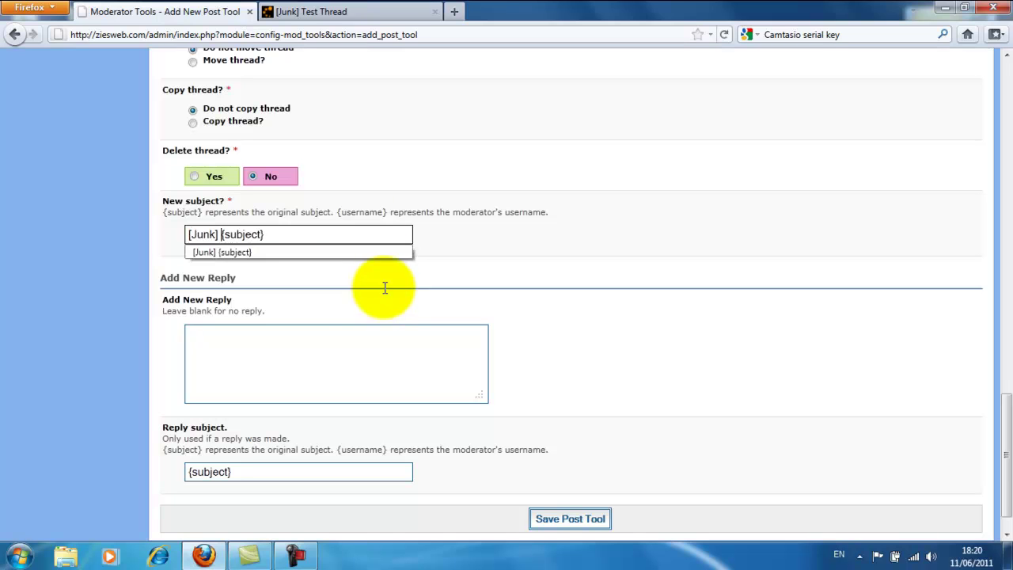
{"action": "scroll", "coordinate": [317, 300], "scroll_direction": "down", "scroll_amount": 1}
{"action": "left_click", "coordinate": [251, 318]}
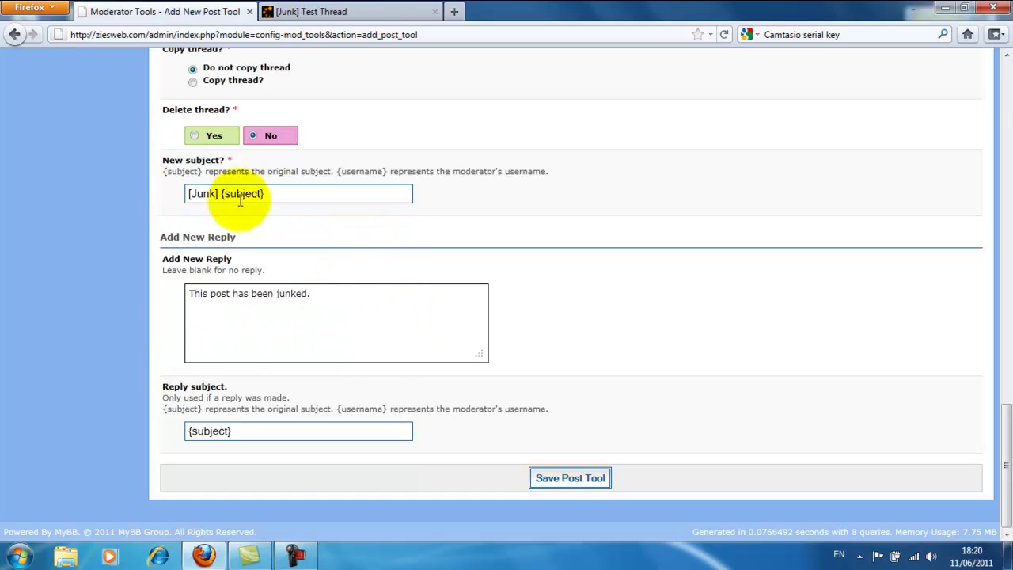
{"action": "left_click", "coordinate": [564, 473]}
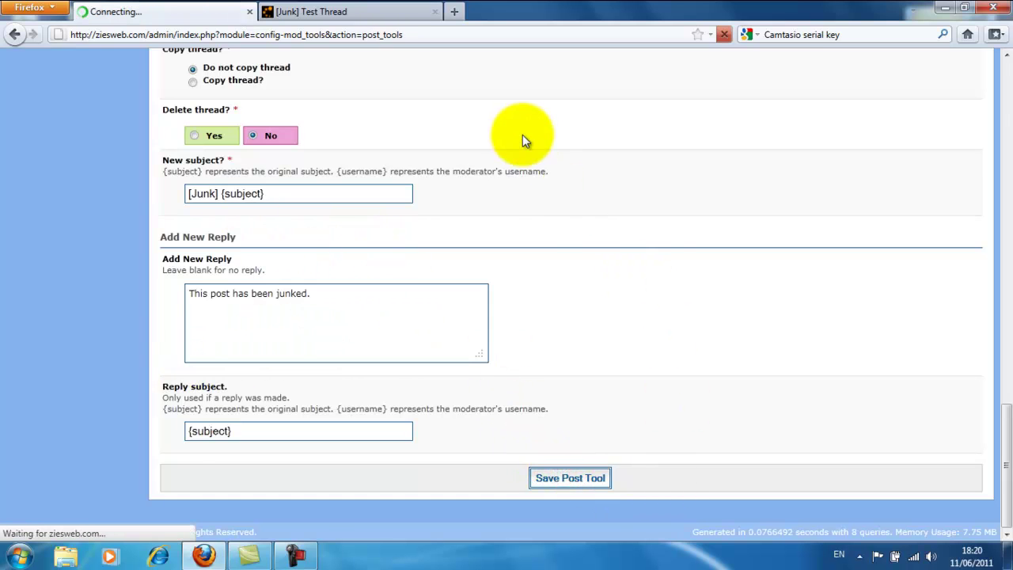
- Switch to the forum site and start a new thread in the Test Area forum
{"action": "left_click", "coordinate": [356, 11]}
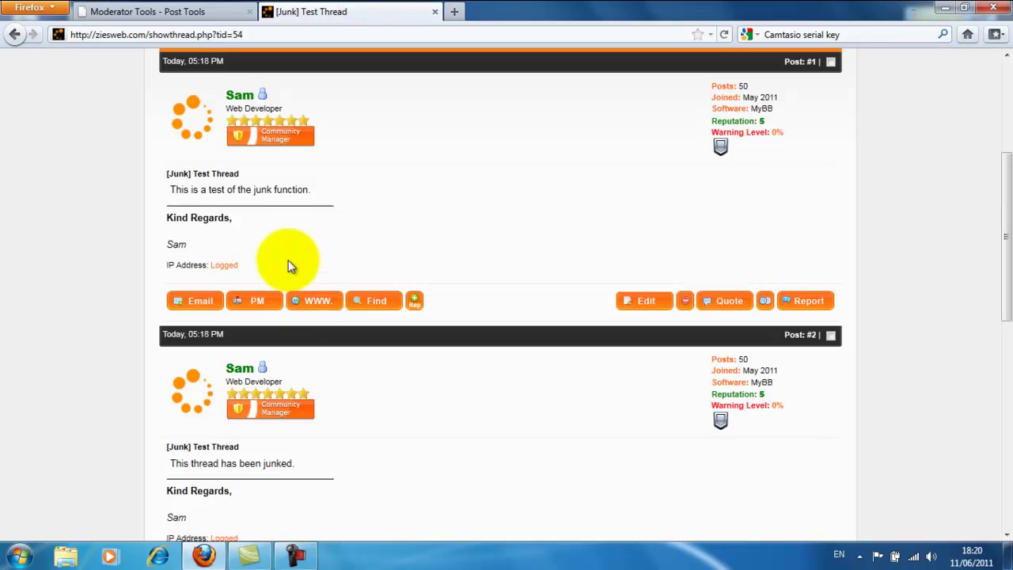
{"action": "scroll", "coordinate": [296, 274], "scroll_direction": "up", "scroll_amount": 5}
{"action": "left_click", "coordinate": [187, 218]}
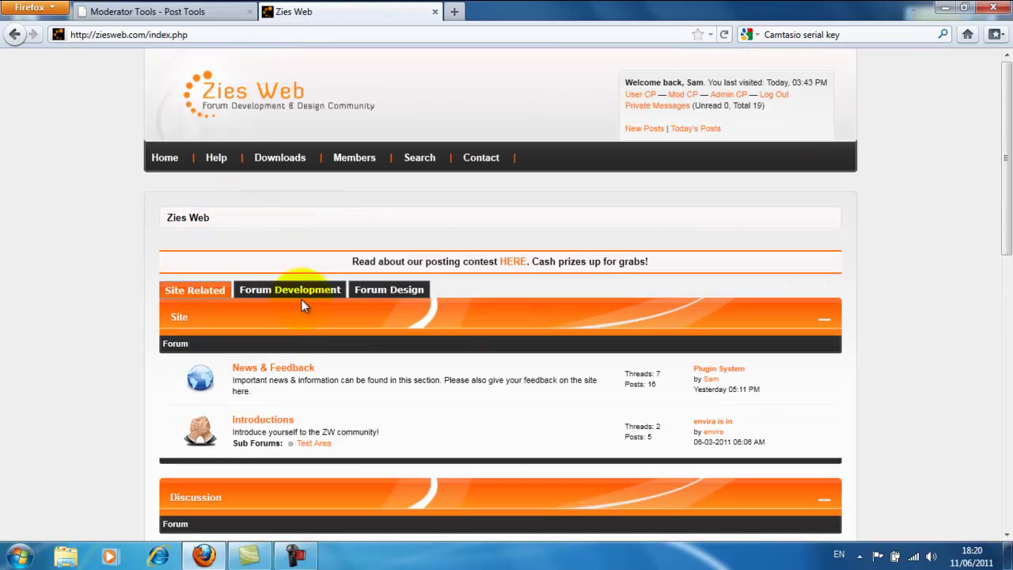
{"action": "left_click", "coordinate": [339, 442]}
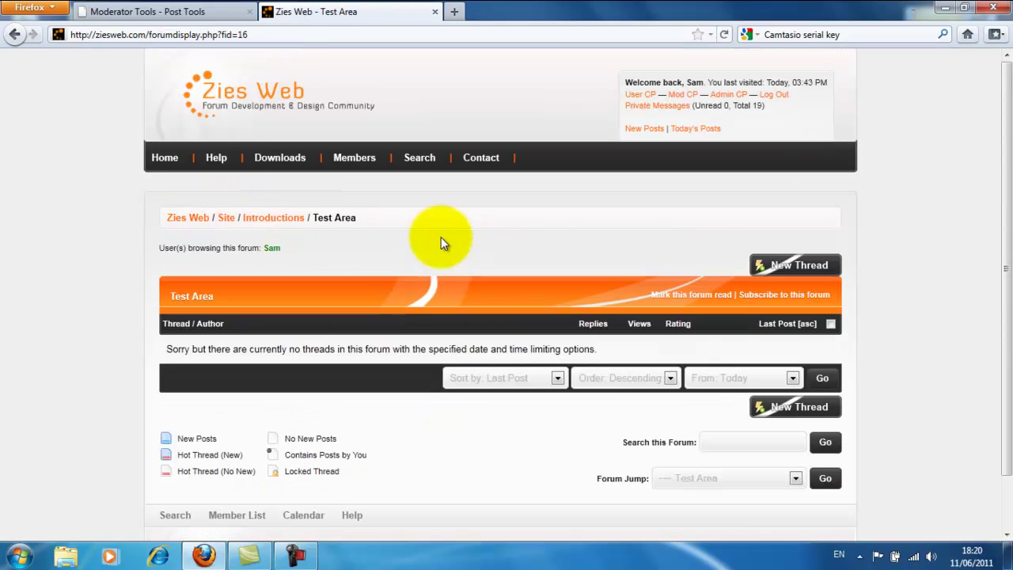
{"action": "scroll", "coordinate": [491, 234], "scroll_direction": "down", "scroll_amount": 2}
{"action": "left_click", "coordinate": [782, 204]}
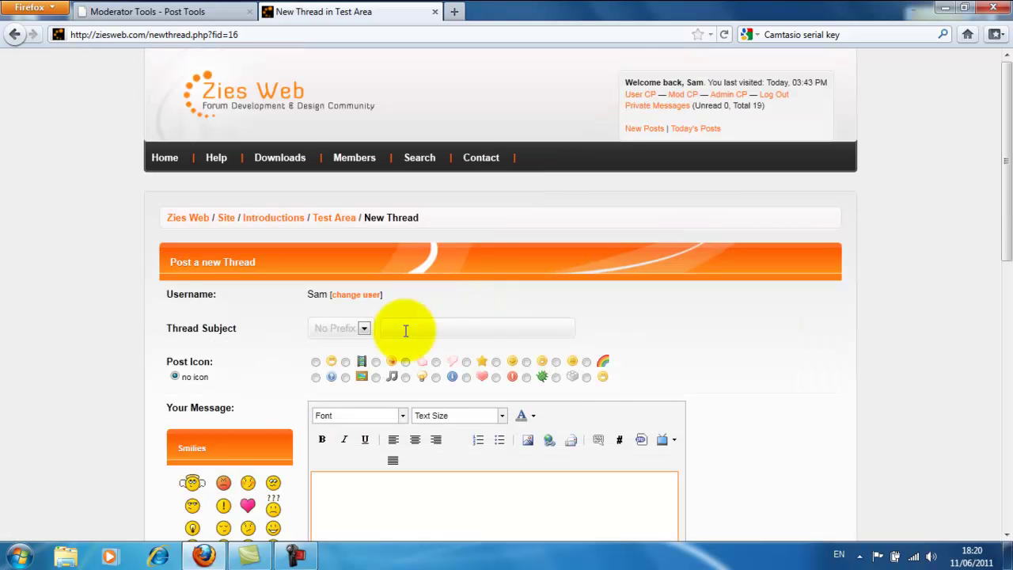
- Post the new thread with the subject "Test" and the message "Test"
{"action": "left_click", "coordinate": [405, 330]}
{"action": "type", "text": "Test"}
{"action": "scroll", "coordinate": [464, 345], "scroll_direction": "down", "scroll_amount": 2}
{"action": "left_click", "coordinate": [412, 407]}
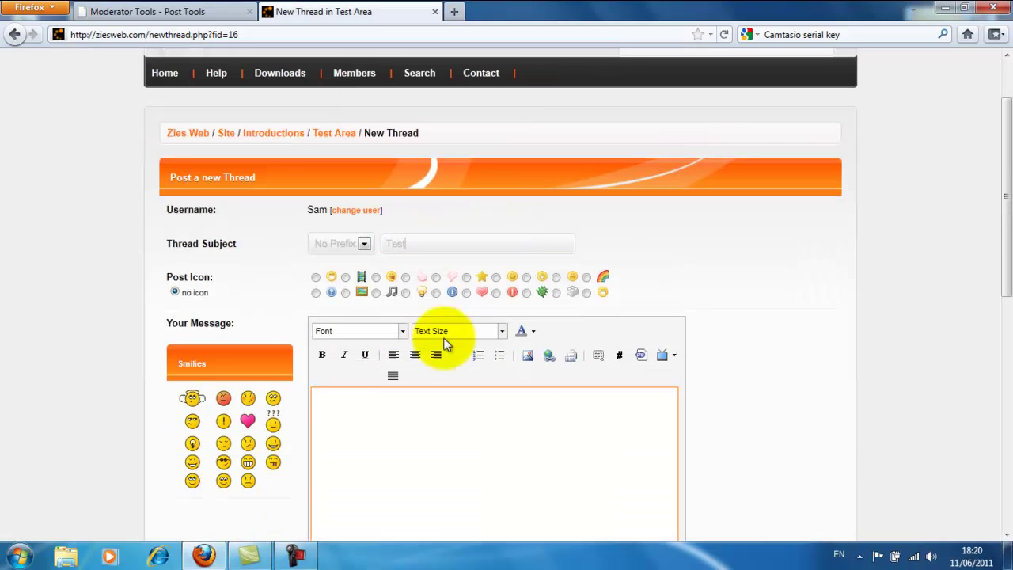
{"action": "type", "text": "Test"}
{"action": "scroll", "coordinate": [528, 455], "scroll_direction": "down", "scroll_amount": 10}
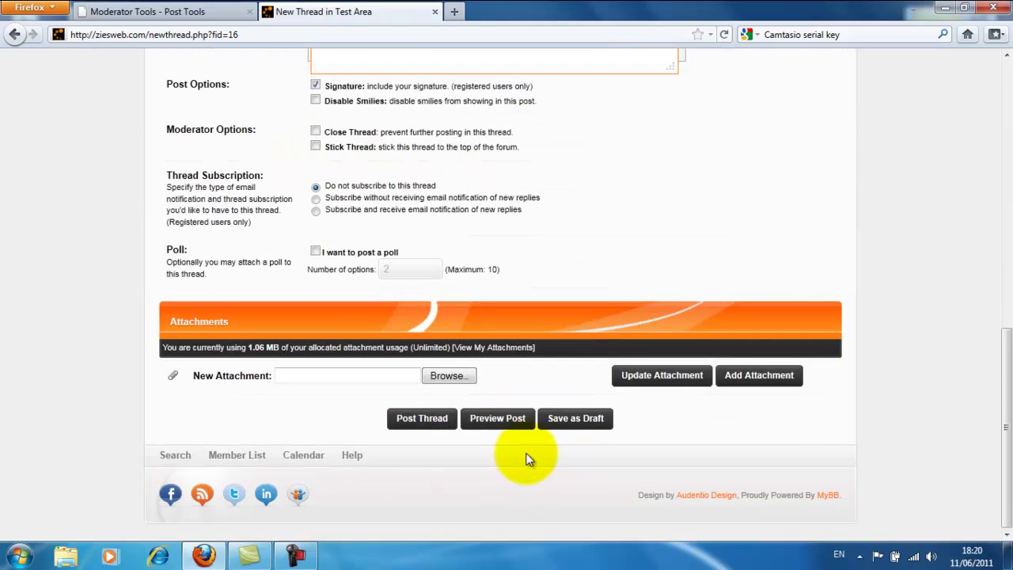
{"action": "left_click", "coordinate": [417, 420]}
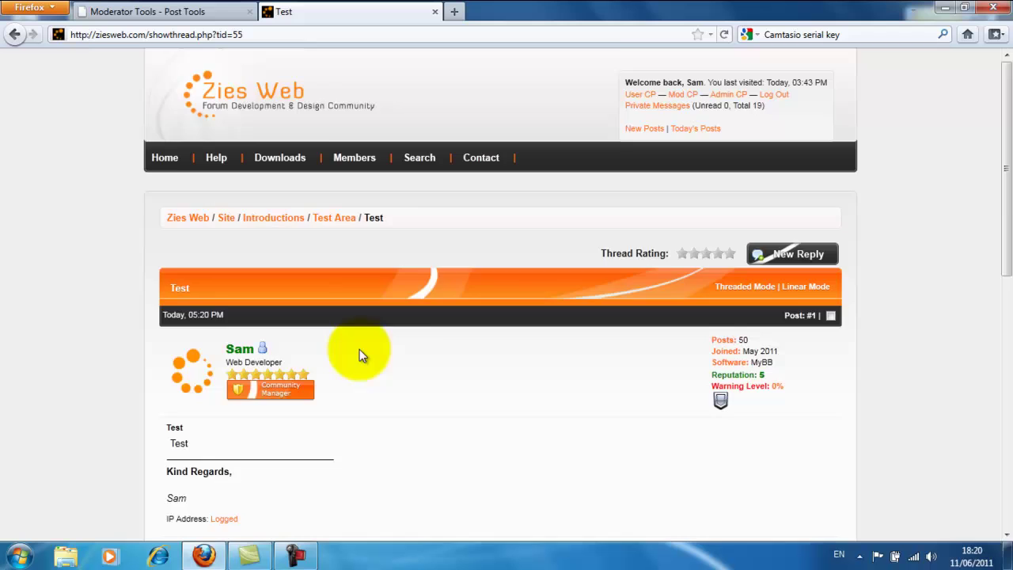
- Post a quick reply reading "Test" in the new thread
{"action": "scroll", "coordinate": [362, 350], "scroll_direction": "down", "scroll_amount": 5}
{"action": "left_click", "coordinate": [492, 399]}
{"action": "type", "text": "Test"}
{"action": "left_click", "coordinate": [484, 503]}
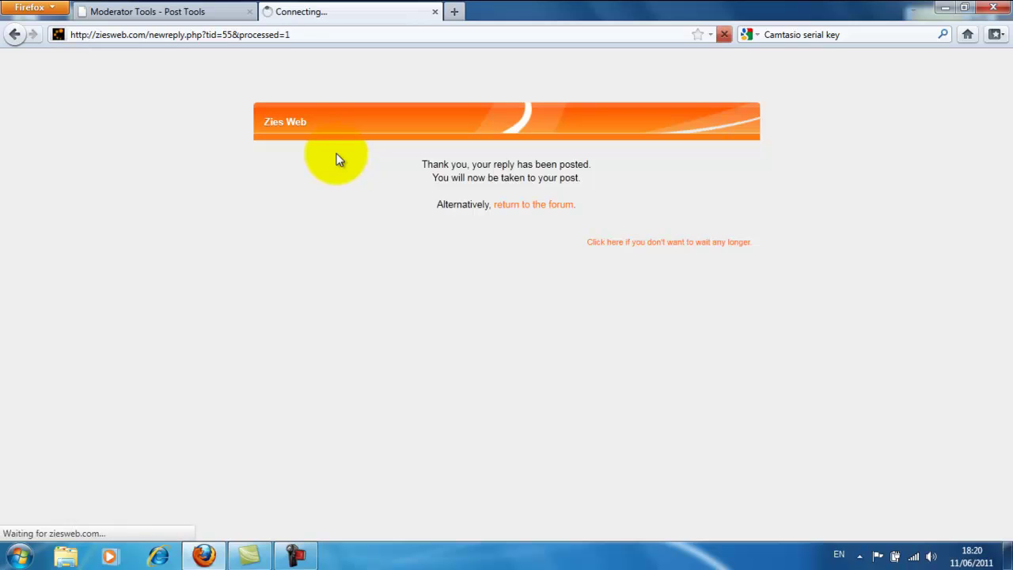
- Select the second post in the Test thread and run the Post(s) Junk moderation tool on it
{"action": "scroll", "coordinate": [342, 158], "scroll_direction": "up", "scroll_amount": 8}
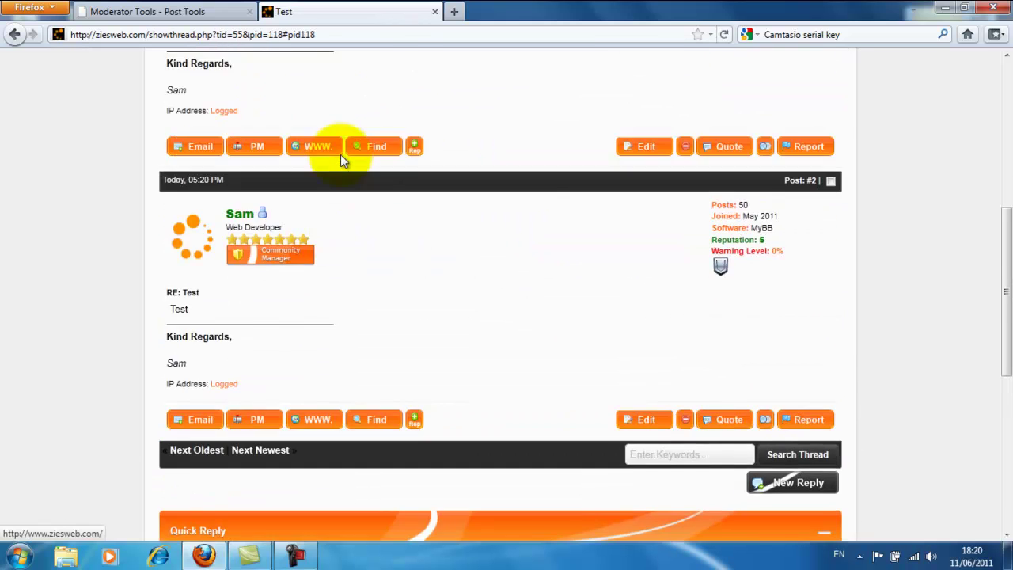
{"action": "scroll", "coordinate": [346, 161], "scroll_direction": "down", "scroll_amount": 5}
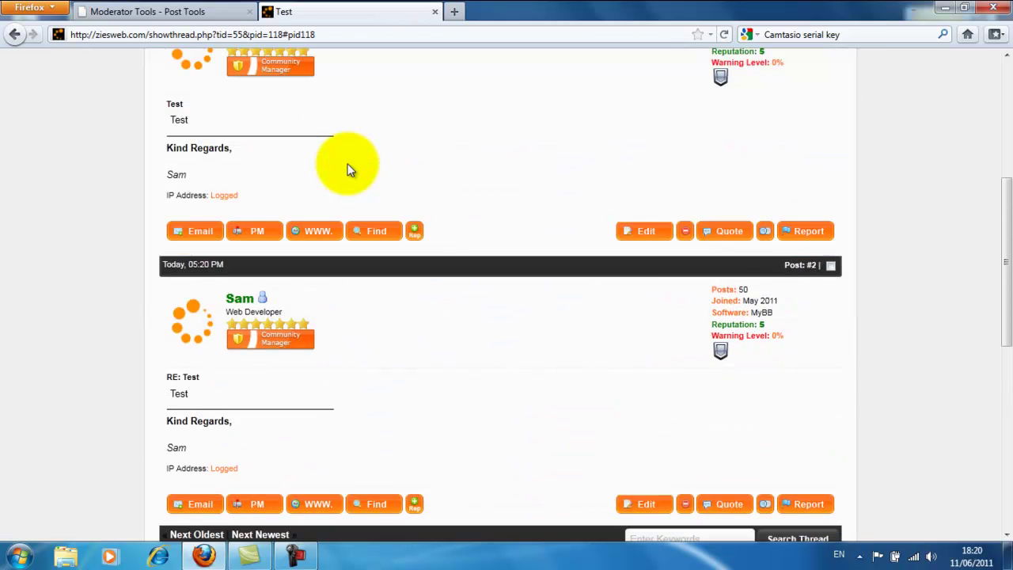
{"action": "scroll", "coordinate": [427, 293], "scroll_direction": "up", "scroll_amount": 4}
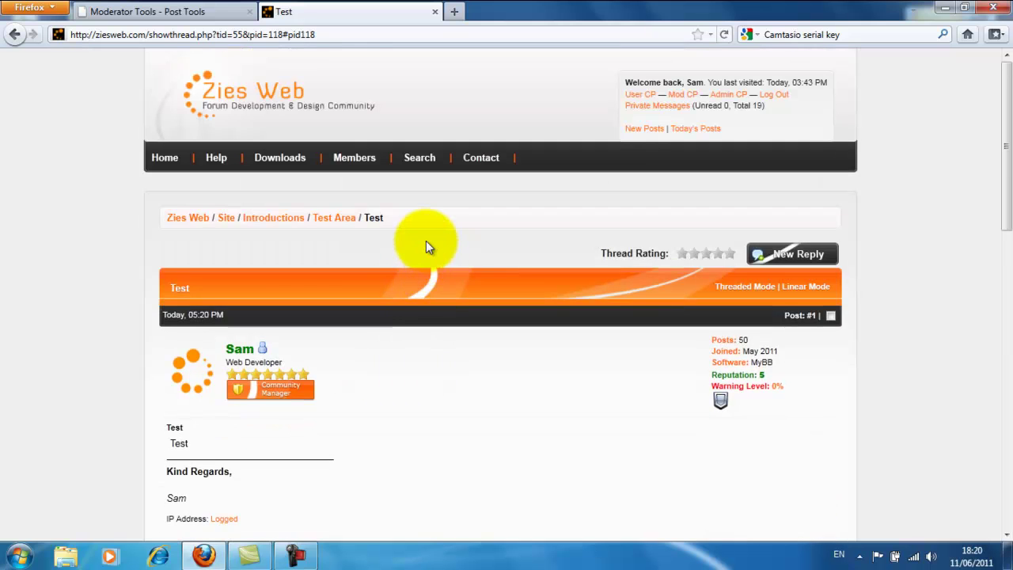
{"action": "scroll", "coordinate": [421, 241], "scroll_direction": "down", "scroll_amount": 5}
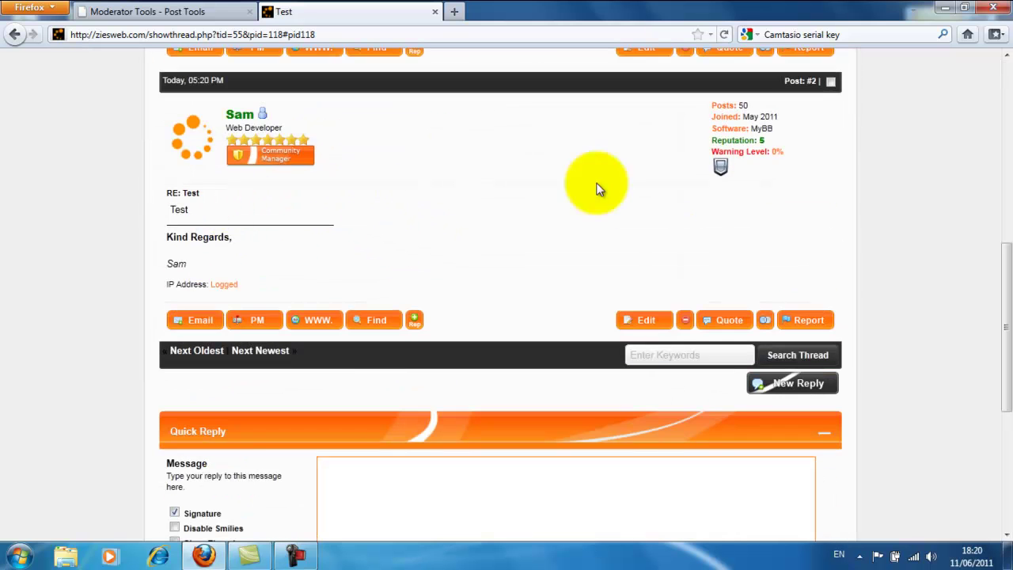
{"action": "left_click", "coordinate": [830, 82]}
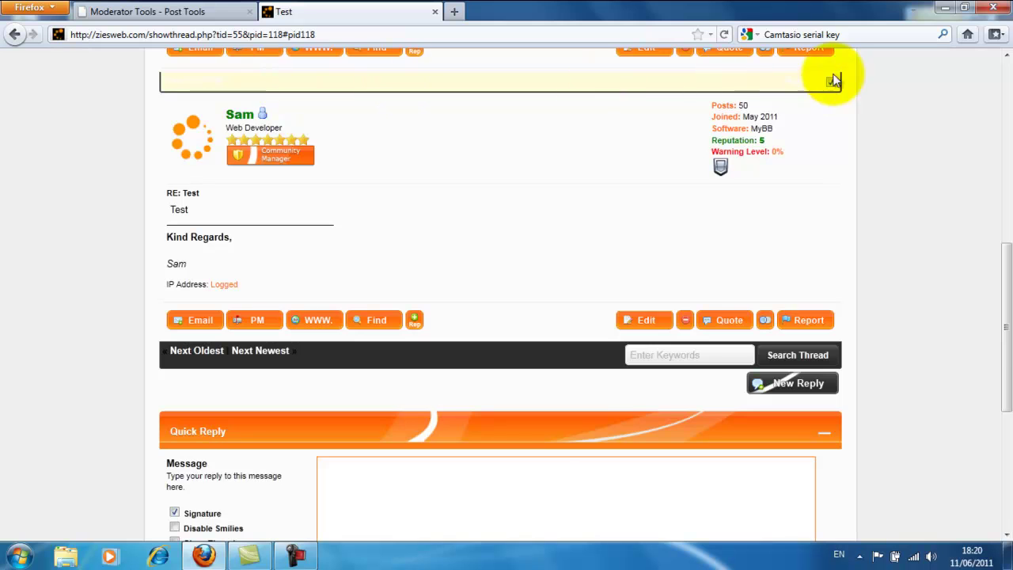
{"action": "scroll", "coordinate": [586, 159], "scroll_direction": "down", "scroll_amount": 4}
{"action": "left_click", "coordinate": [712, 323]}
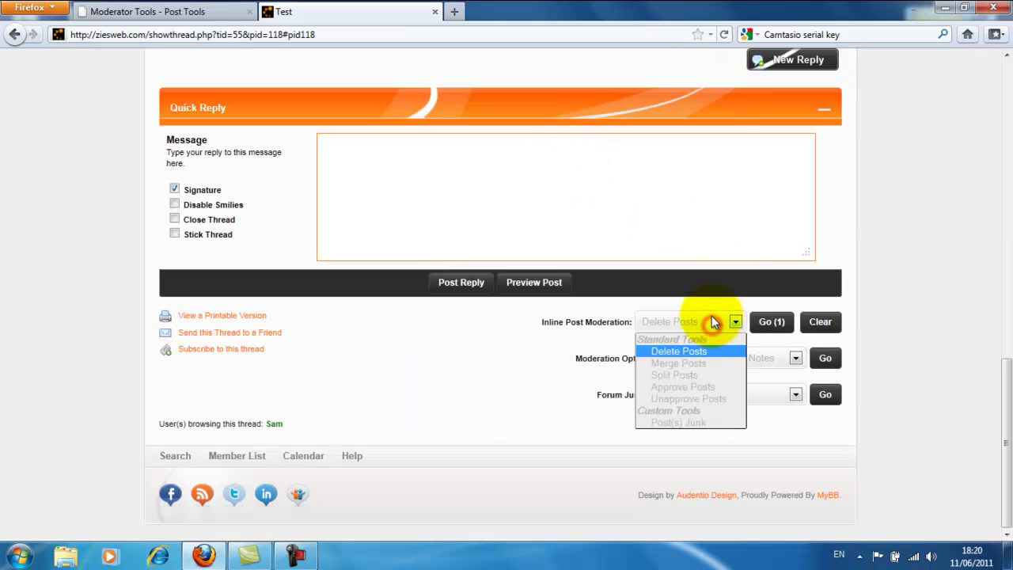
{"action": "left_click", "coordinate": [702, 423]}
{"action": "left_click", "coordinate": [772, 324]}
{"action": "left_click_drag", "start_coordinate": [420, 165], "coordinate": [646, 165]}
{"action": "left_click", "coordinate": [646, 166]}
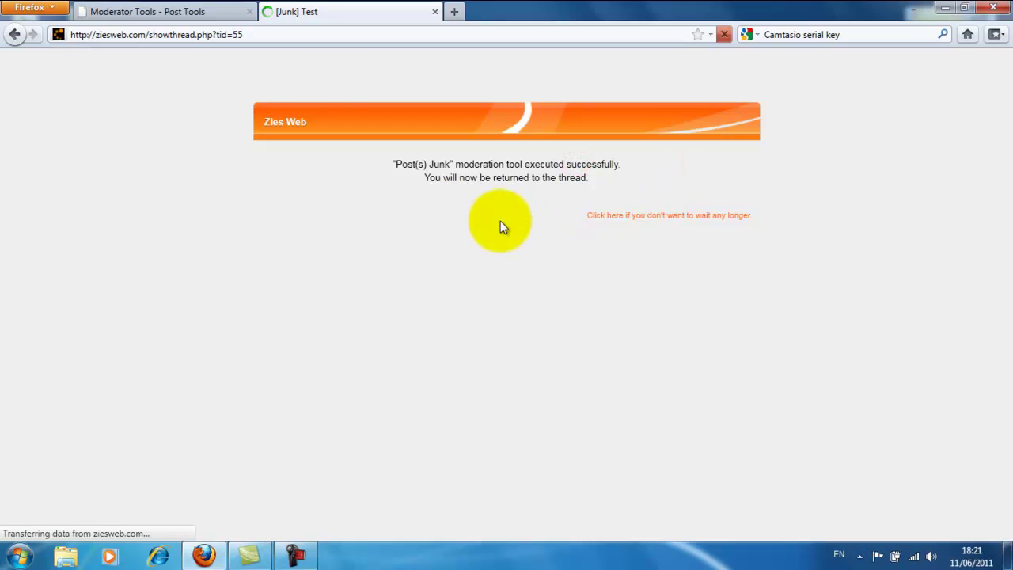
- Examine the original thread's subject, location, remaining posts and automatic reply after running the junk tool
{"action": "scroll", "coordinate": [397, 230], "scroll_direction": "down", "scroll_amount": 6}
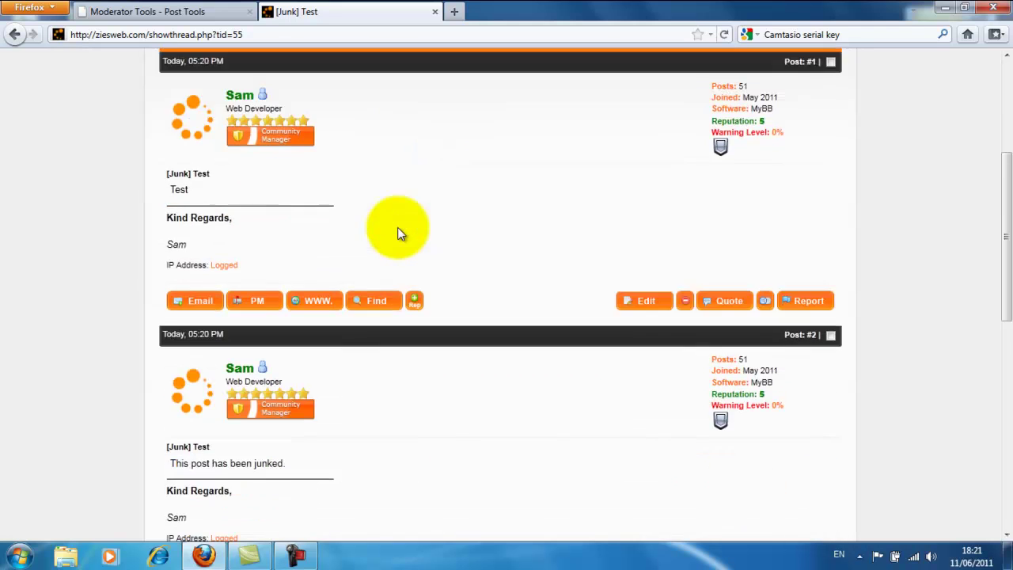
{"action": "scroll", "coordinate": [380, 234], "scroll_direction": "up", "scroll_amount": 5}
{"action": "scroll", "coordinate": [372, 235], "scroll_direction": "up", "scroll_amount": 2}
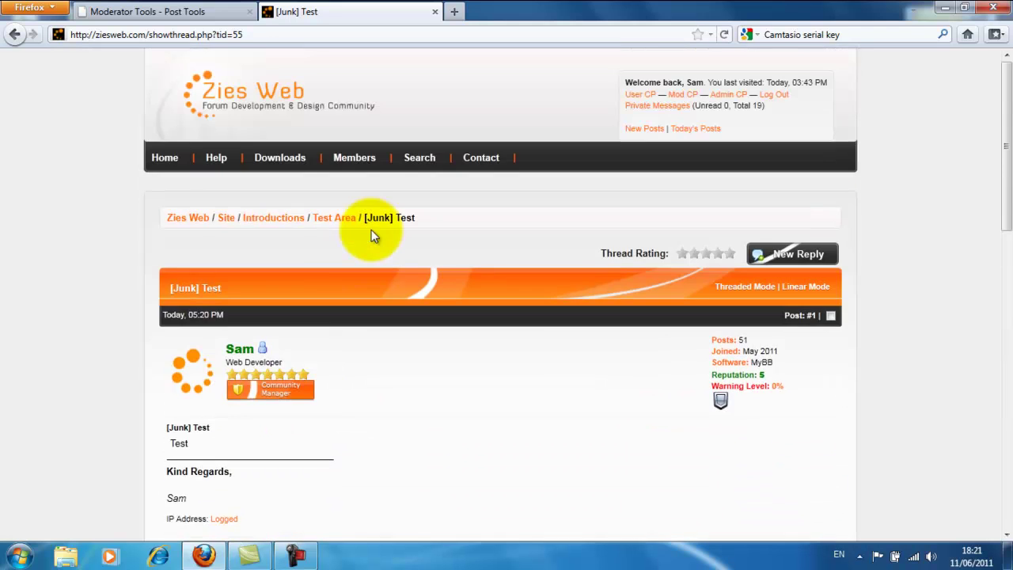
{"action": "scroll", "coordinate": [360, 246], "scroll_direction": "down", "scroll_amount": 2}
{"action": "scroll", "coordinate": [356, 269], "scroll_direction": "down", "scroll_amount": 2}
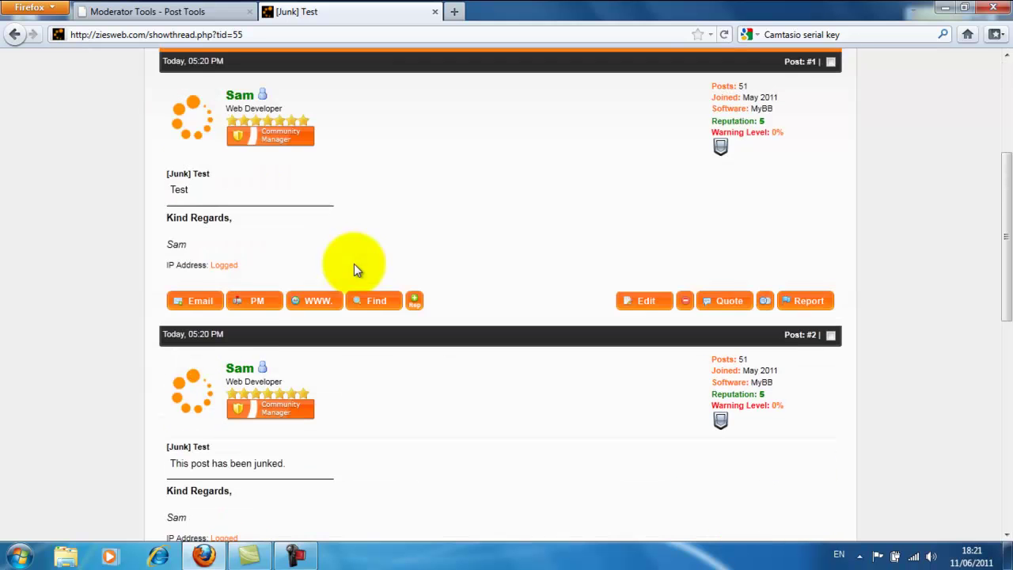
{"action": "scroll", "coordinate": [269, 378], "scroll_direction": "down", "scroll_amount": 2}
{"action": "left_click_drag", "start_coordinate": [175, 293], "coordinate": [337, 297]}
{"action": "left_click", "coordinate": [294, 303]}
{"action": "left_click", "coordinate": [340, 306]}
{"action": "left_click_drag", "start_coordinate": [165, 294], "coordinate": [349, 297]}
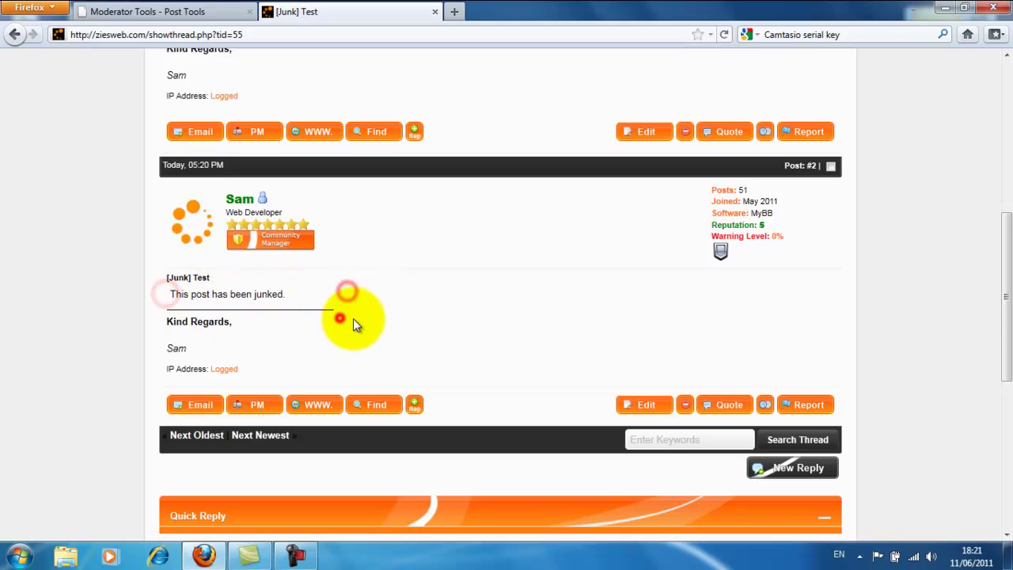
{"action": "left_click_drag", "start_coordinate": [246, 294], "coordinate": [363, 299]}
{"action": "scroll", "coordinate": [382, 304], "scroll_direction": "up", "scroll_amount": 10}
- Open the split Test thread in the Junk forum and check its post and subject
{"action": "left_click", "coordinate": [198, 217]}
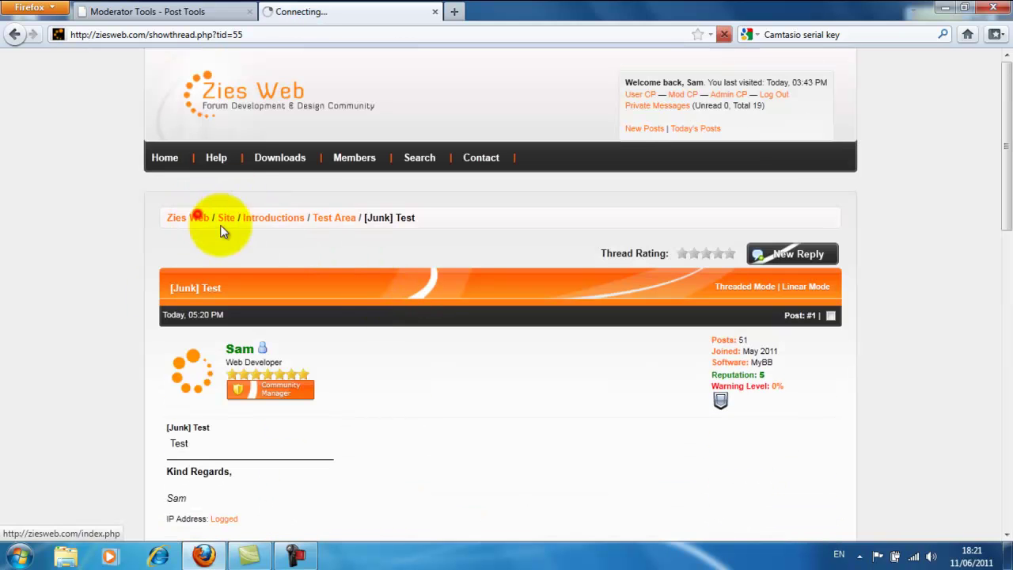
{"action": "scroll", "coordinate": [361, 267], "scroll_direction": "down", "scroll_amount": 10}
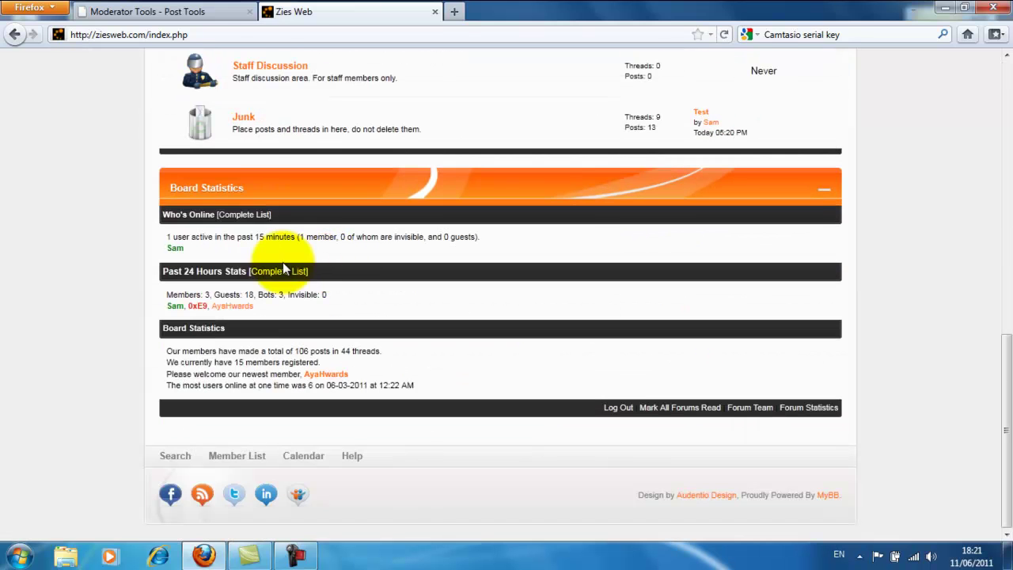
{"action": "left_click", "coordinate": [251, 119]}
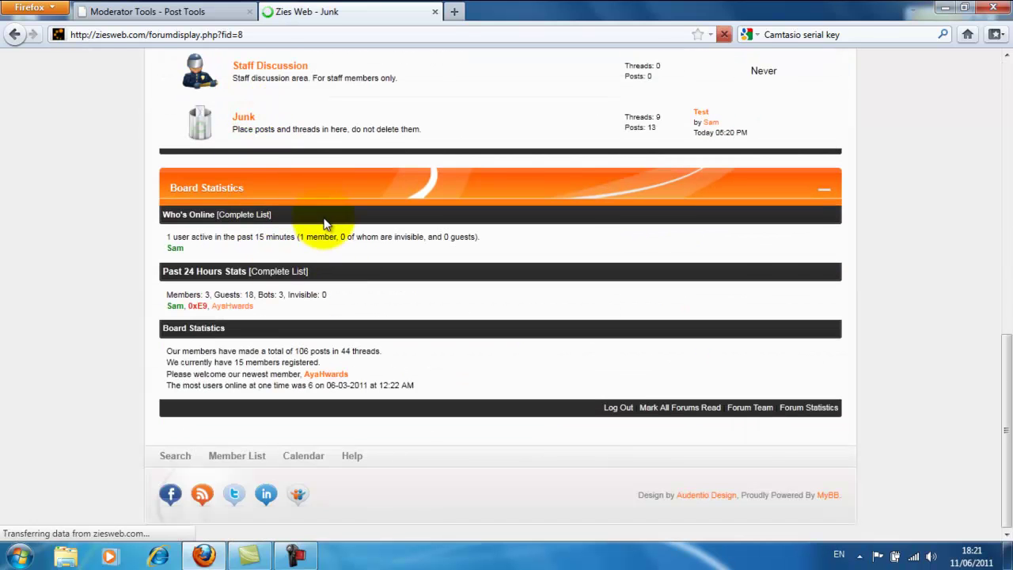
{"action": "scroll", "coordinate": [304, 256], "scroll_direction": "down", "scroll_amount": 2}
{"action": "left_click", "coordinate": [232, 265]}
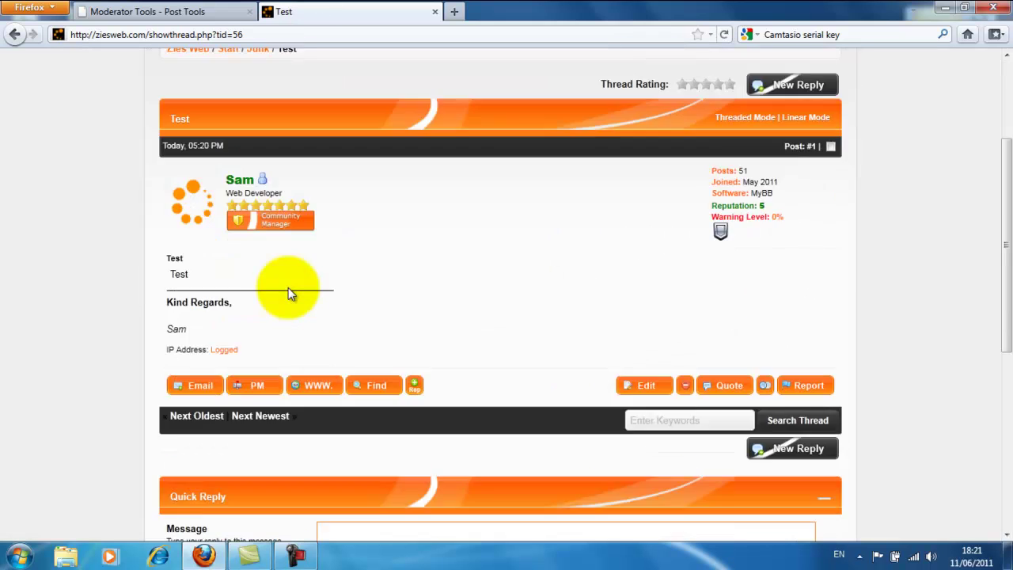
{"action": "scroll", "coordinate": [288, 287], "scroll_direction": "down", "scroll_amount": 4}
{"action": "left_click_drag", "start_coordinate": [159, 98], "coordinate": [228, 98]}
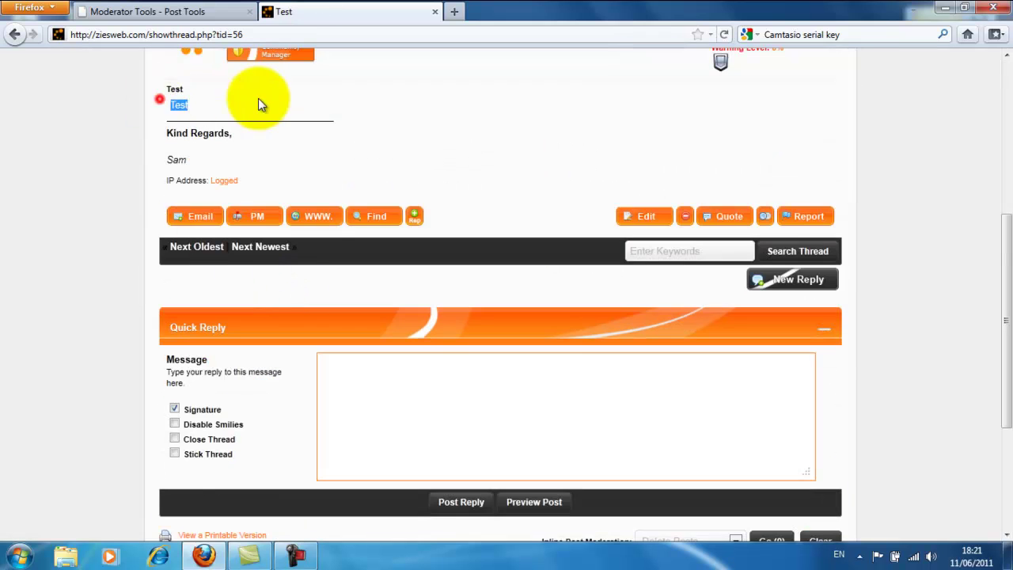
{"action": "left_click", "coordinate": [257, 98]}
{"action": "scroll", "coordinate": [246, 214], "scroll_direction": "up", "scroll_amount": 4}
{"action": "scroll", "coordinate": [252, 220], "scroll_direction": "up", "scroll_amount": 4}
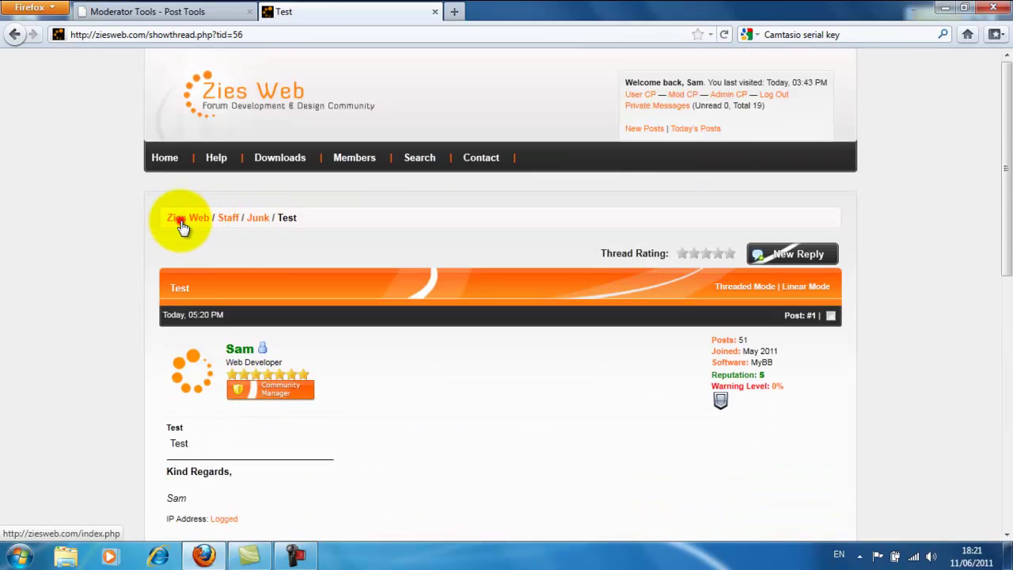
- Return the forum site to its index and show the custom thread tools list in the admin panel
{"action": "left_click", "coordinate": [180, 218]}
{"action": "scroll", "coordinate": [137, 192], "scroll_direction": "down", "scroll_amount": 4}
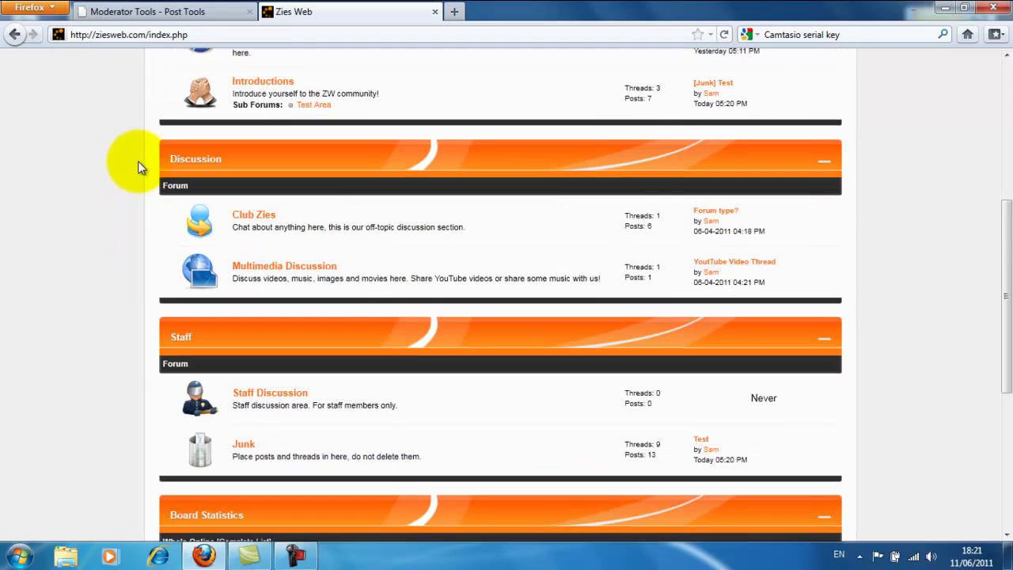
{"action": "scroll", "coordinate": [136, 163], "scroll_direction": "up", "scroll_amount": 4}
{"action": "left_click", "coordinate": [142, 11]}
{"action": "left_click", "coordinate": [815, 240]}
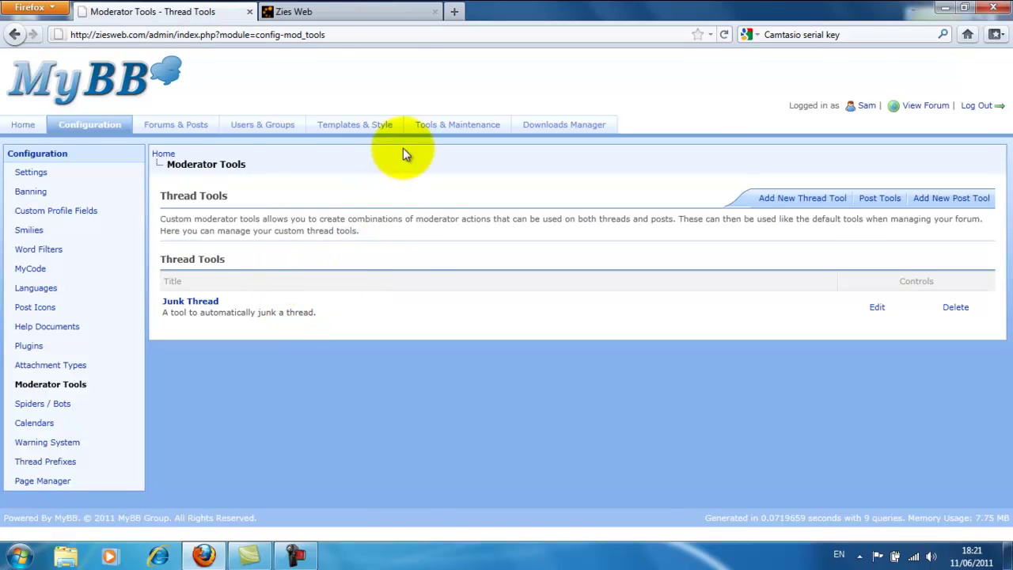
- Switch back to the forum index and look through its Forum Development, Forum Design and Site Related sections
{"action": "left_click", "coordinate": [375, 15]}
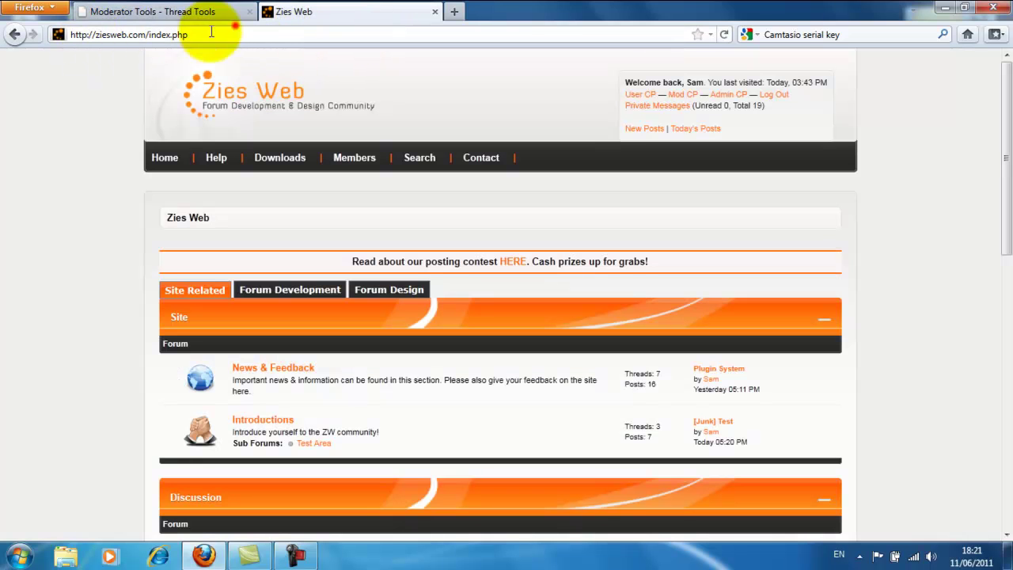
{"action": "scroll", "coordinate": [587, 248], "scroll_direction": "down", "scroll_amount": 3}
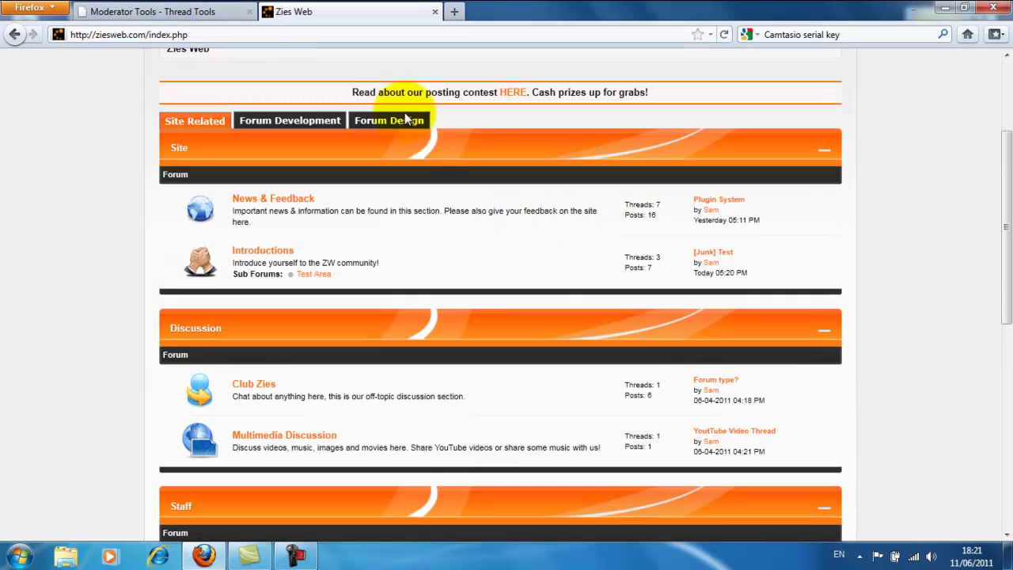
{"action": "left_click", "coordinate": [389, 120]}
{"action": "left_click", "coordinate": [289, 120]}
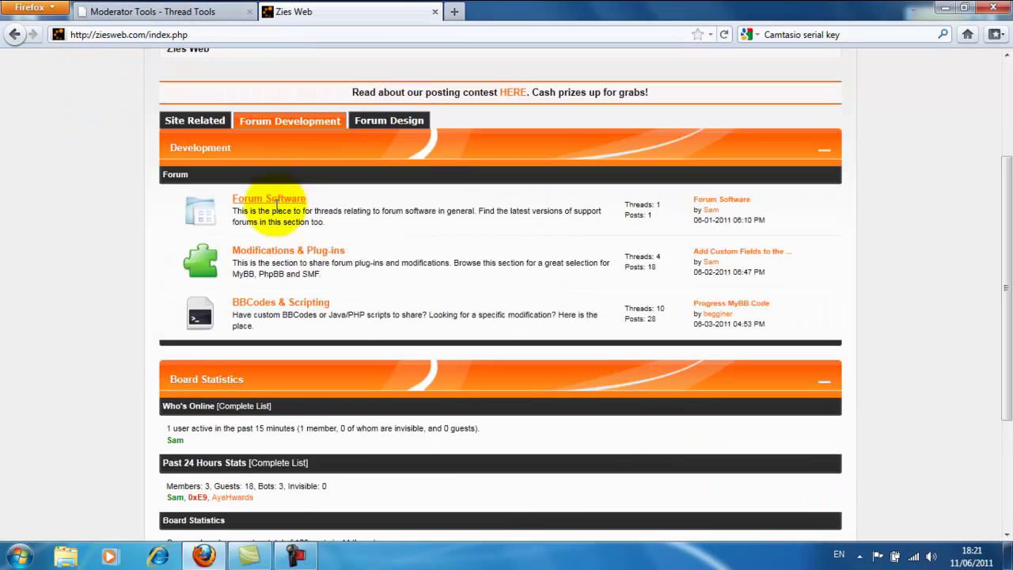
{"action": "left_click", "coordinate": [389, 121]}
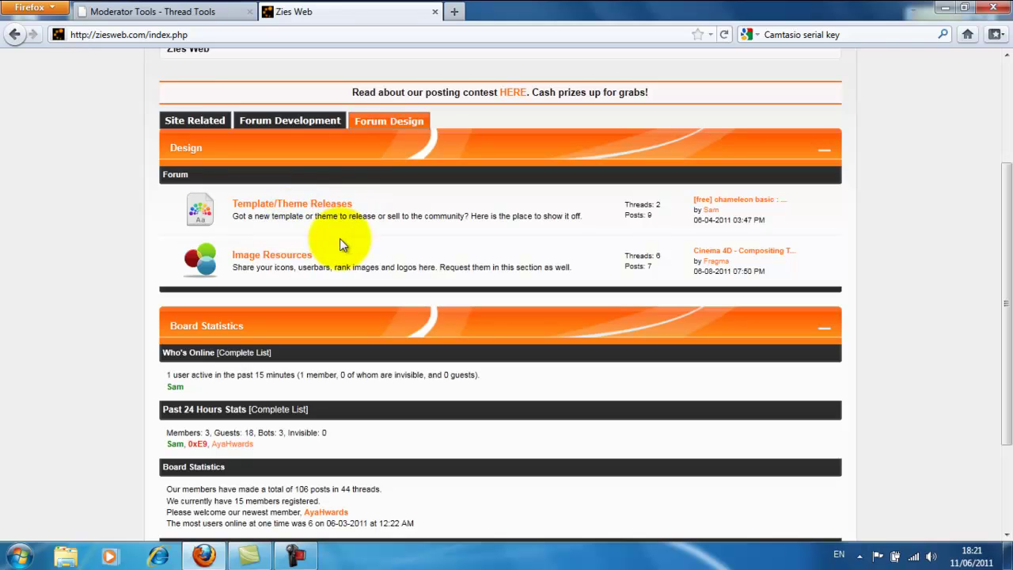
{"action": "left_click", "coordinate": [194, 124]}
{"action": "scroll", "coordinate": [118, 202], "scroll_direction": "down", "scroll_amount": 10}
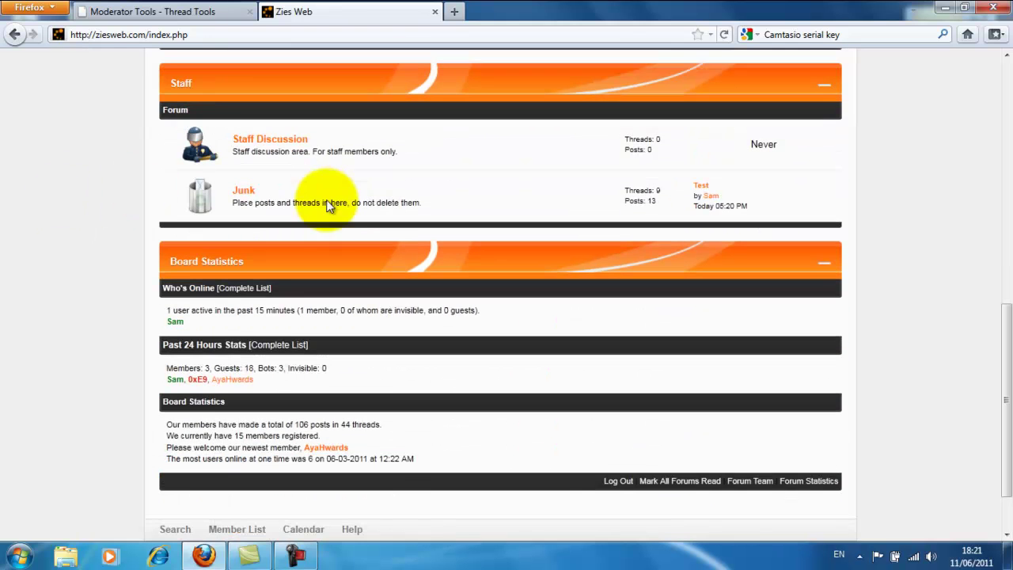
{"action": "scroll", "coordinate": [215, 171], "scroll_direction": "up", "scroll_amount": 10}
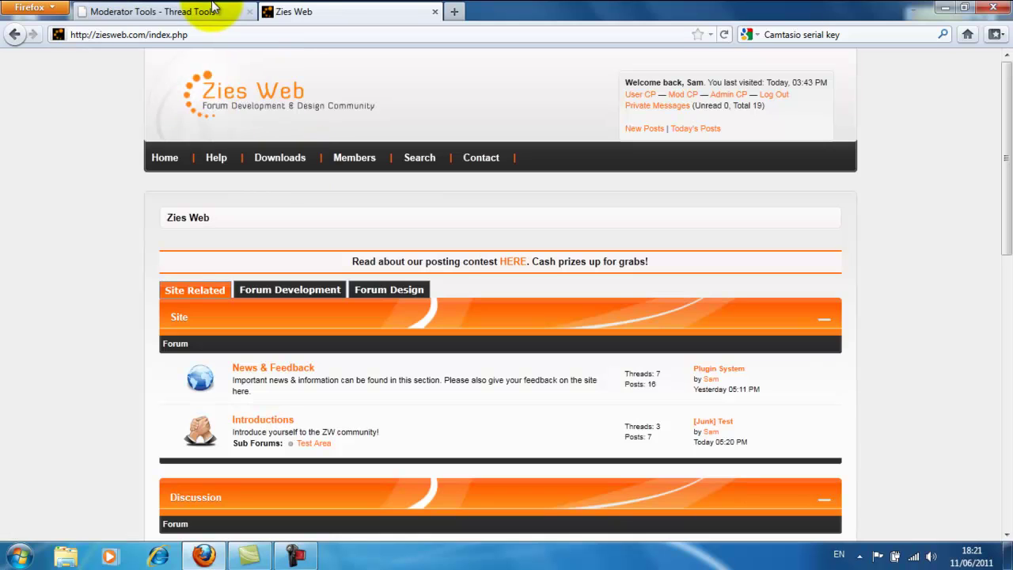